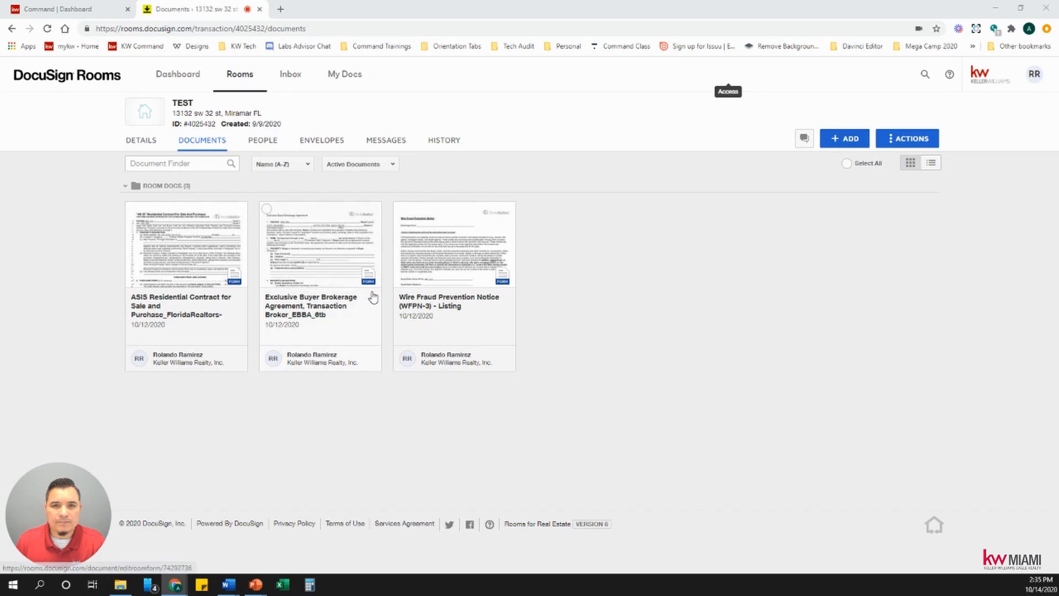
Open the ASIS Residential Contract form to check its filled-in details, and save and close it
click(479, 263)
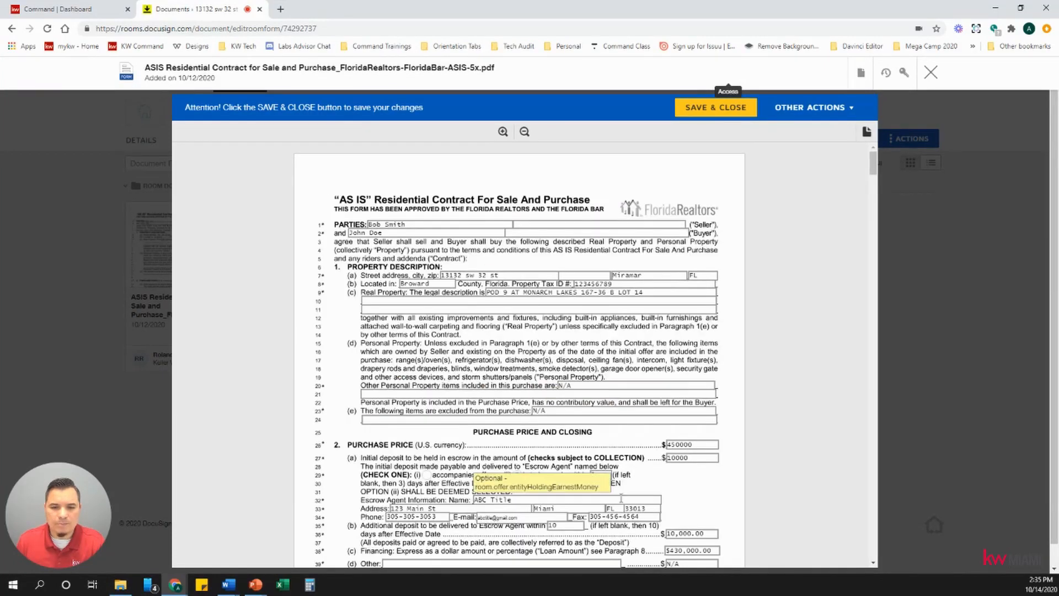
click(731, 114)
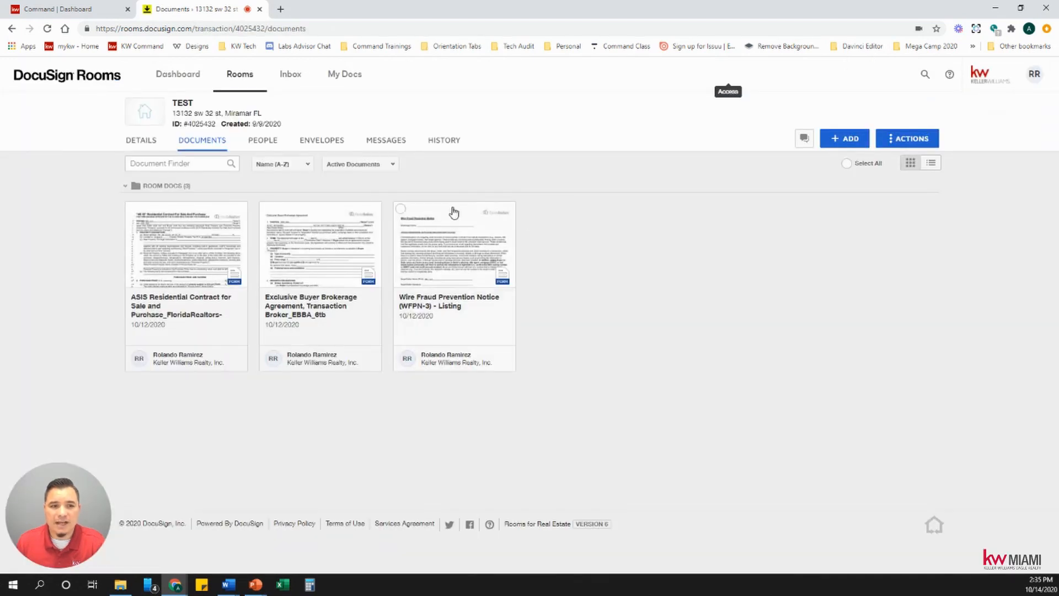
Create a signing envelope from the ASIS Residential Contract and name it "AS IS contract"
click(132, 211)
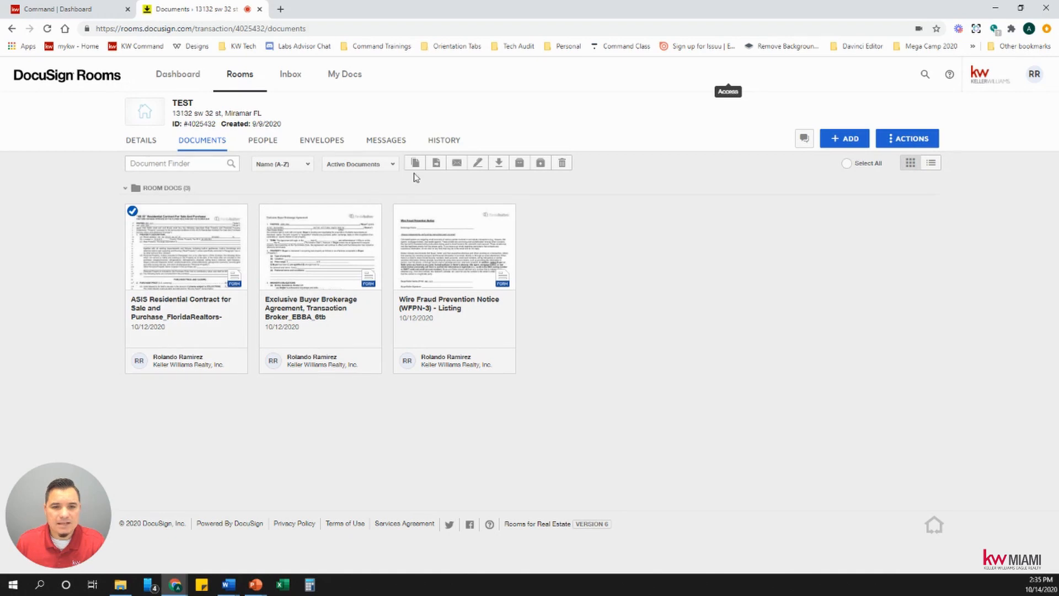
click(479, 165)
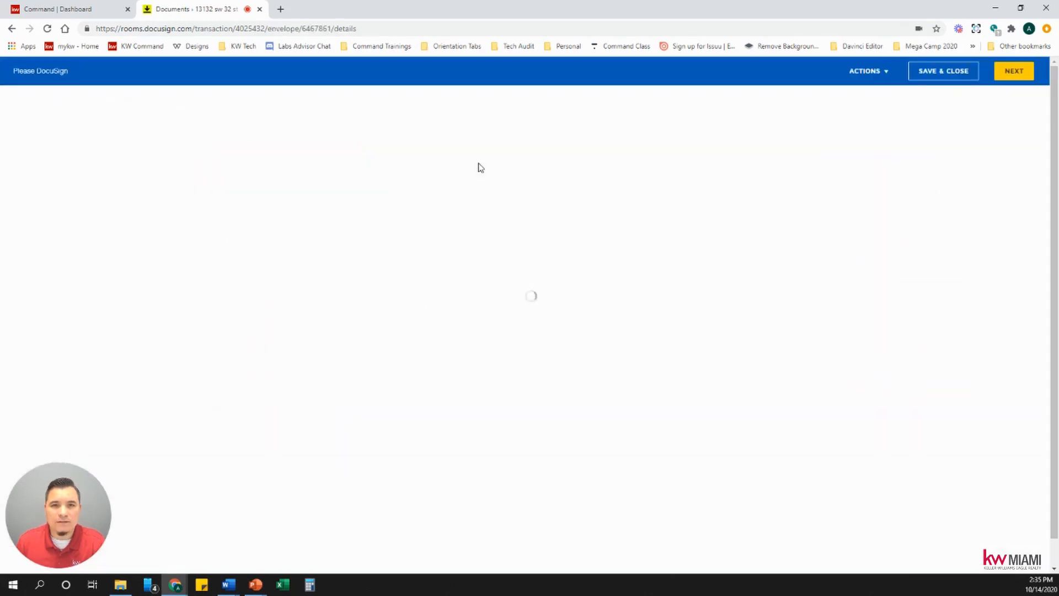
drag(196, 172, 113, 174)
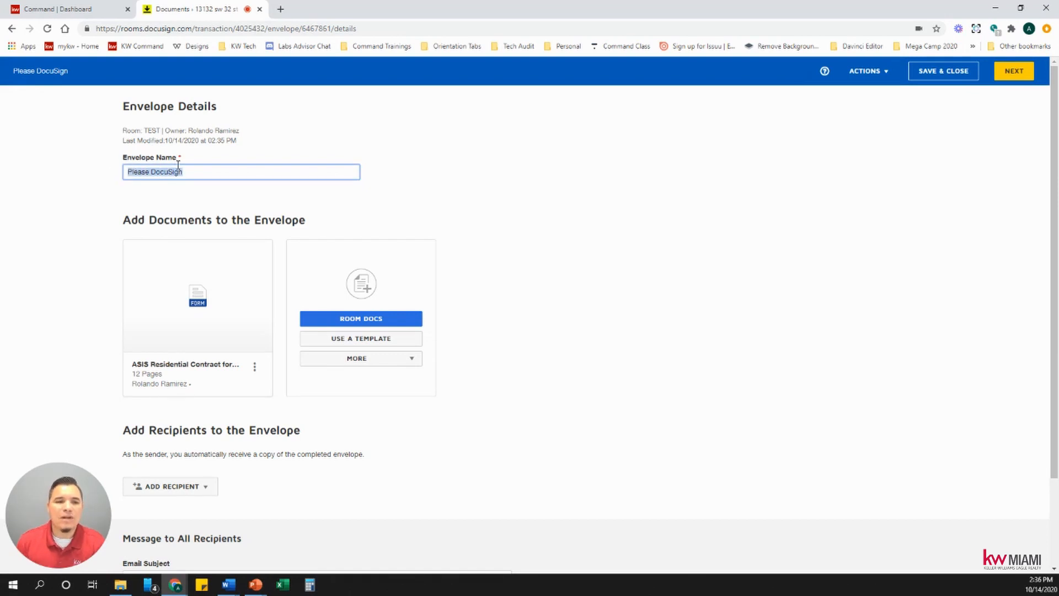
mouse_move(155, 307)
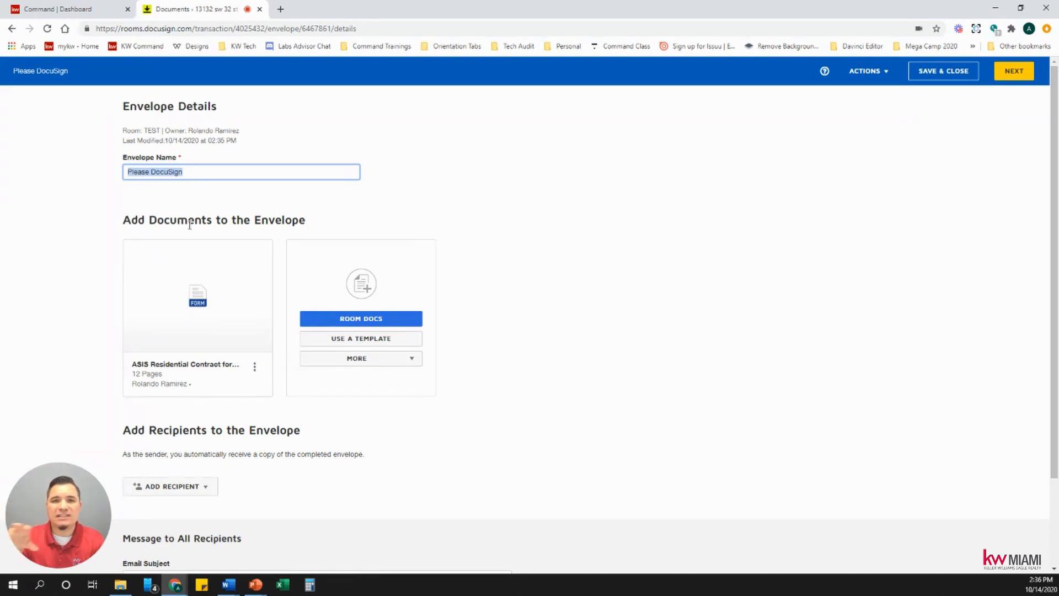
text(AS IS )
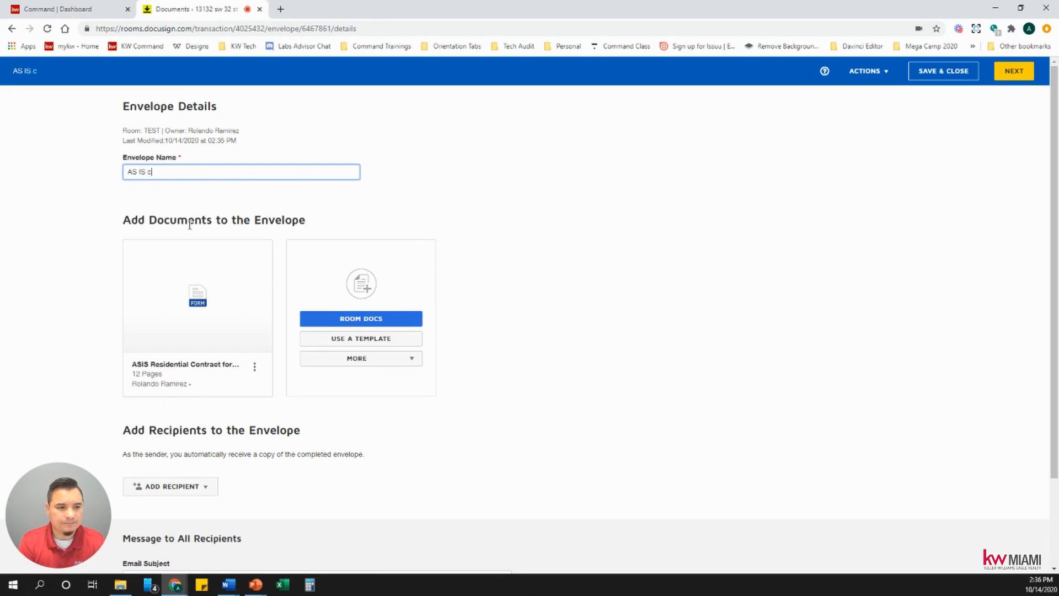
text(contract)
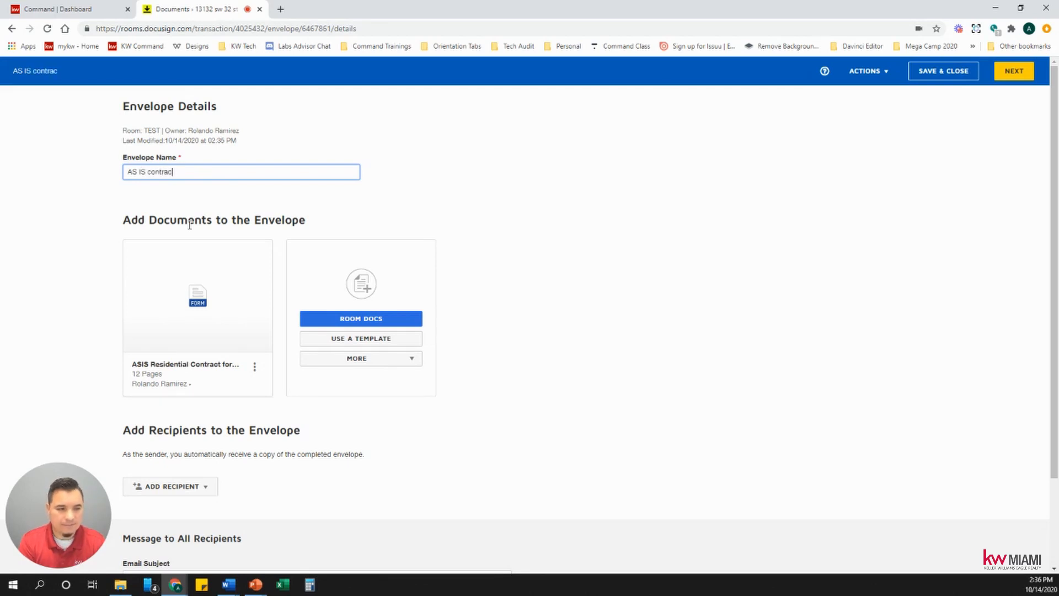
Add the pre-tagged role Buyer One to the envelope's recipients, assigned to the buyer named in the contract
mouse_move(189, 286)
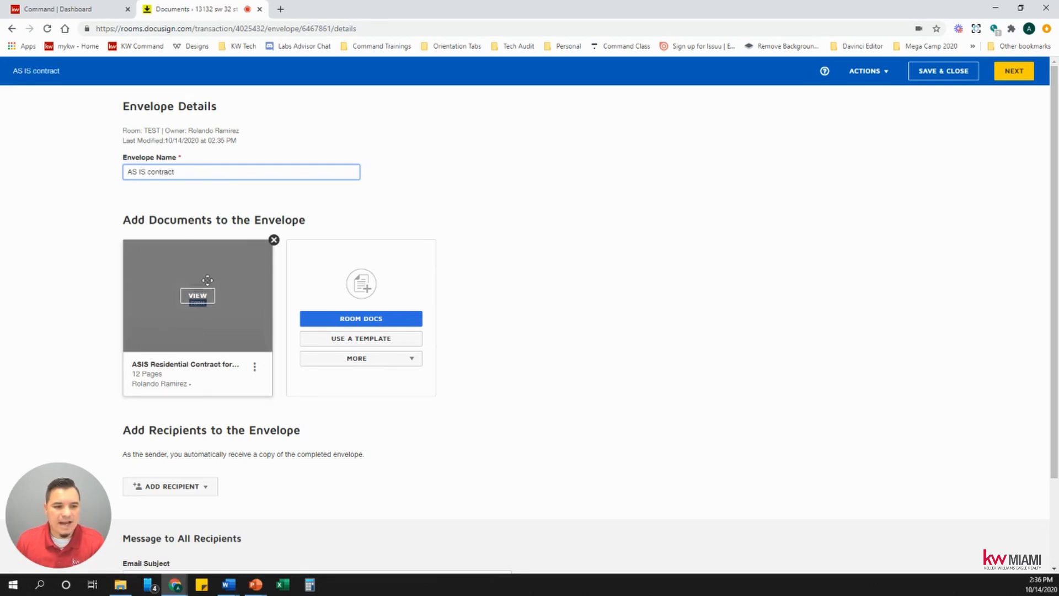
scroll(213, 308, down, 2)
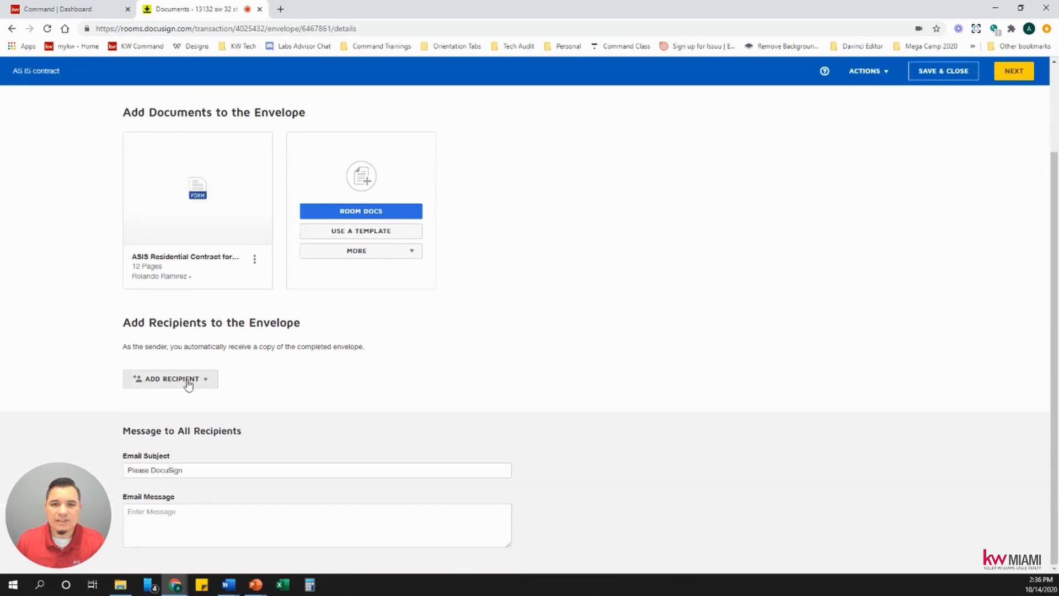
click(211, 385)
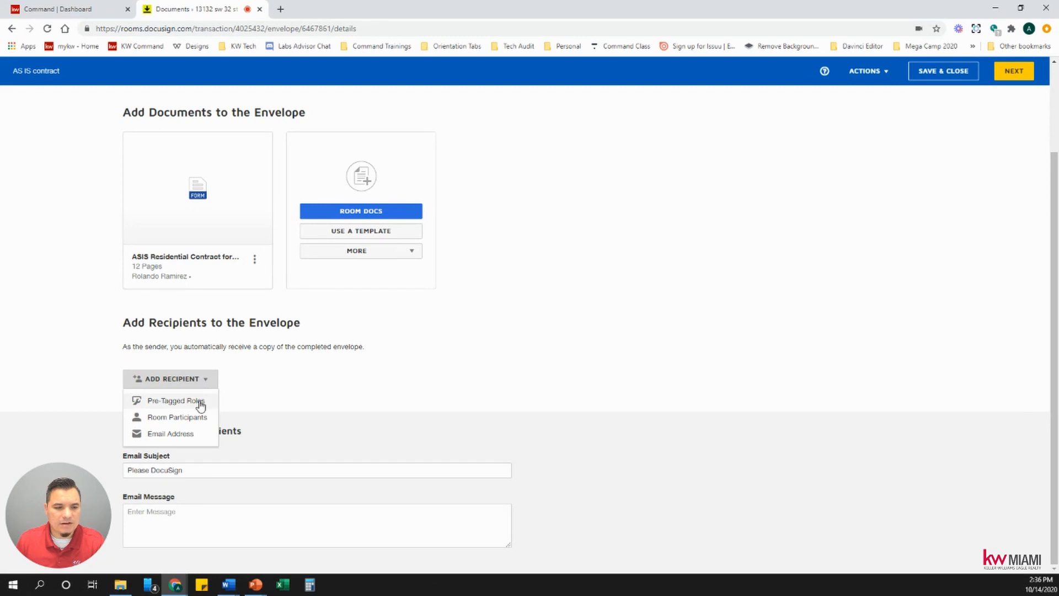
click(201, 401)
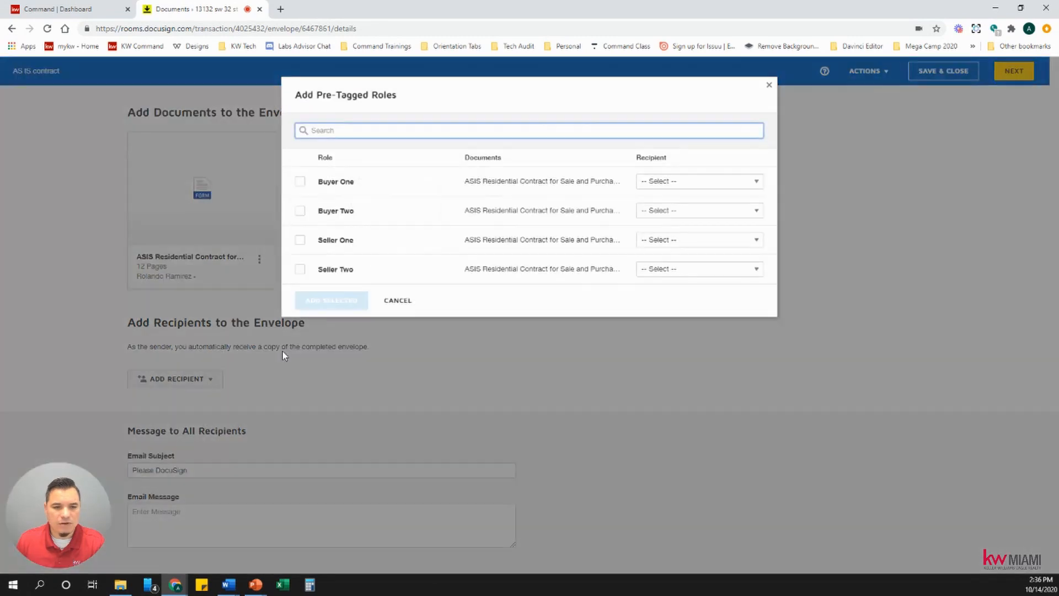
click(300, 182)
click(655, 181)
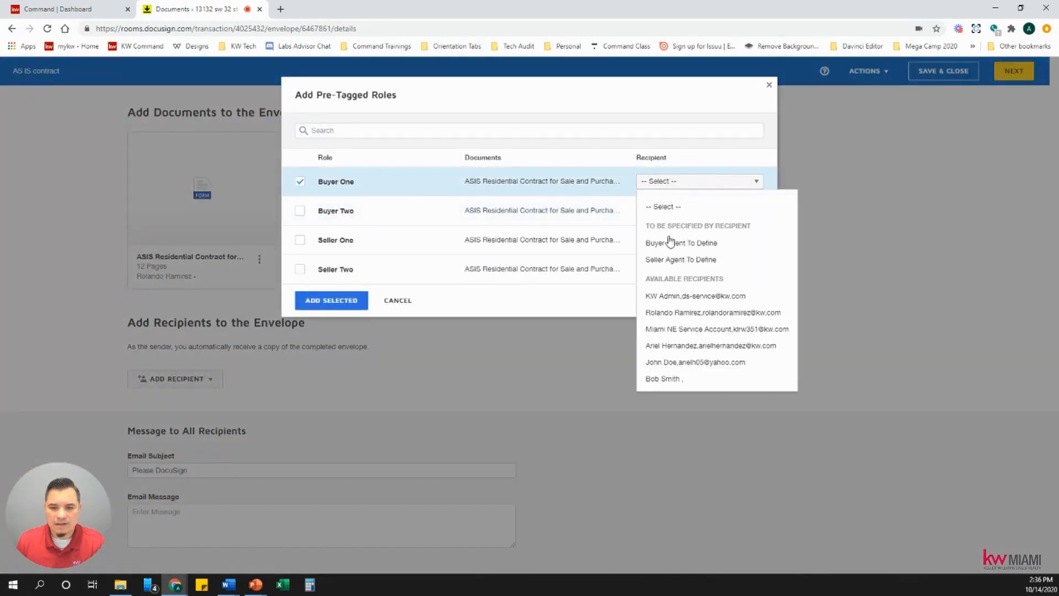
click(690, 365)
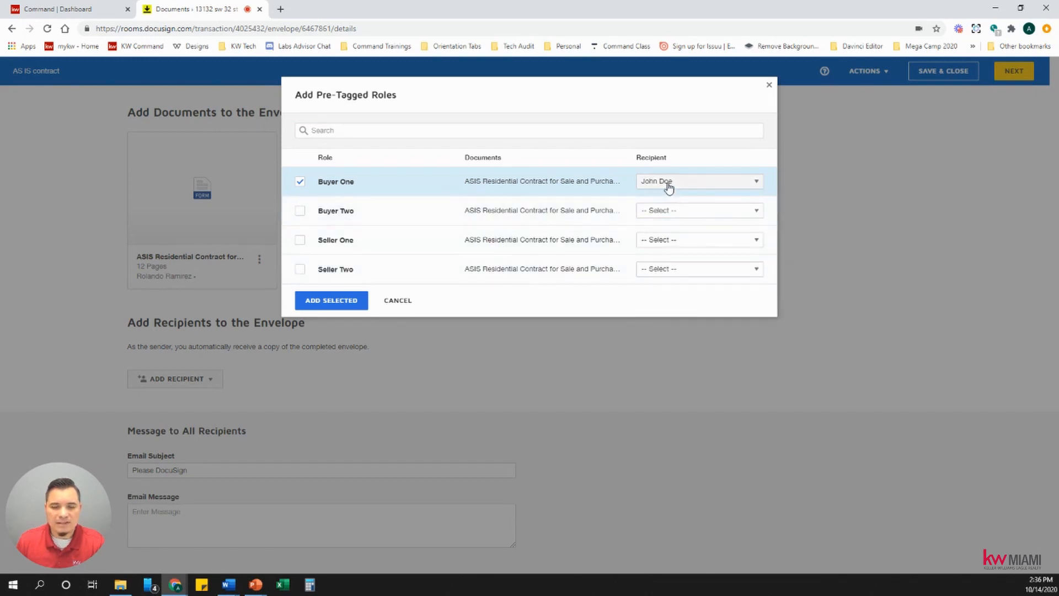
click(331, 301)
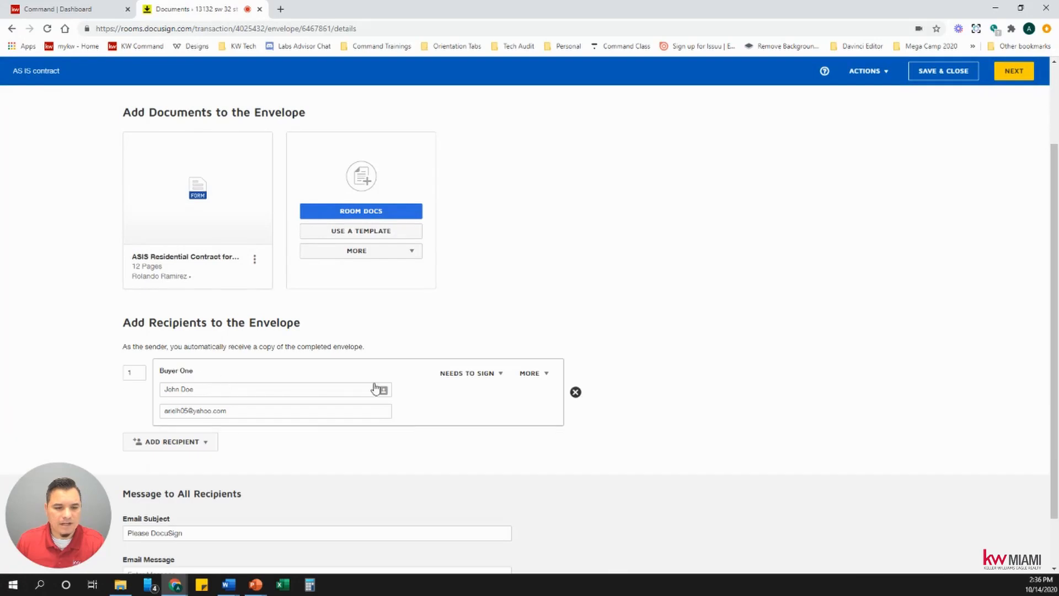
Set the email subject for all recipients to "Please Sign Contract"
scroll(378, 387, down, 1)
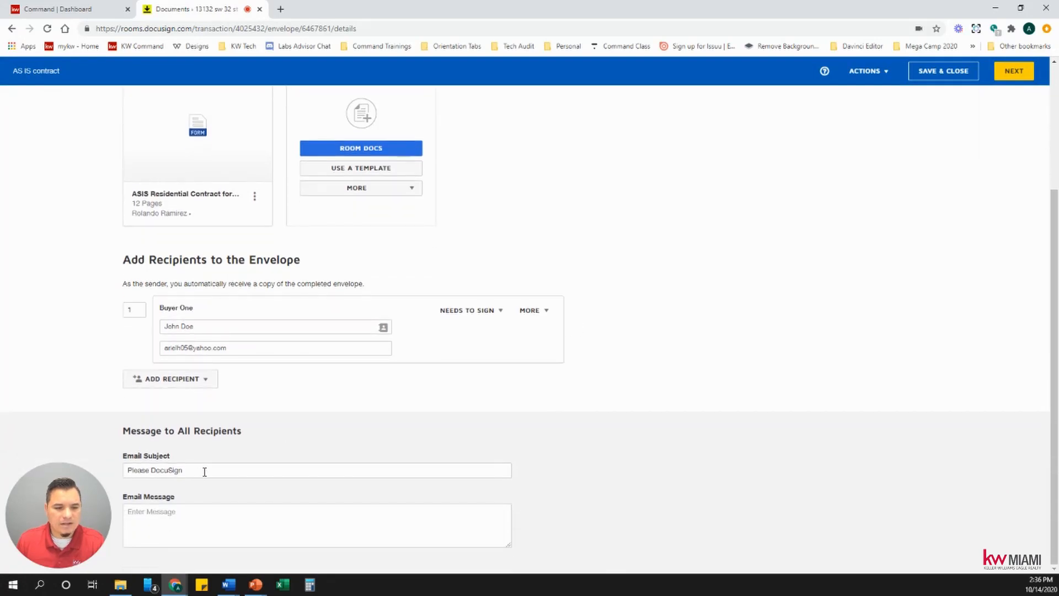
triple_click(204, 472)
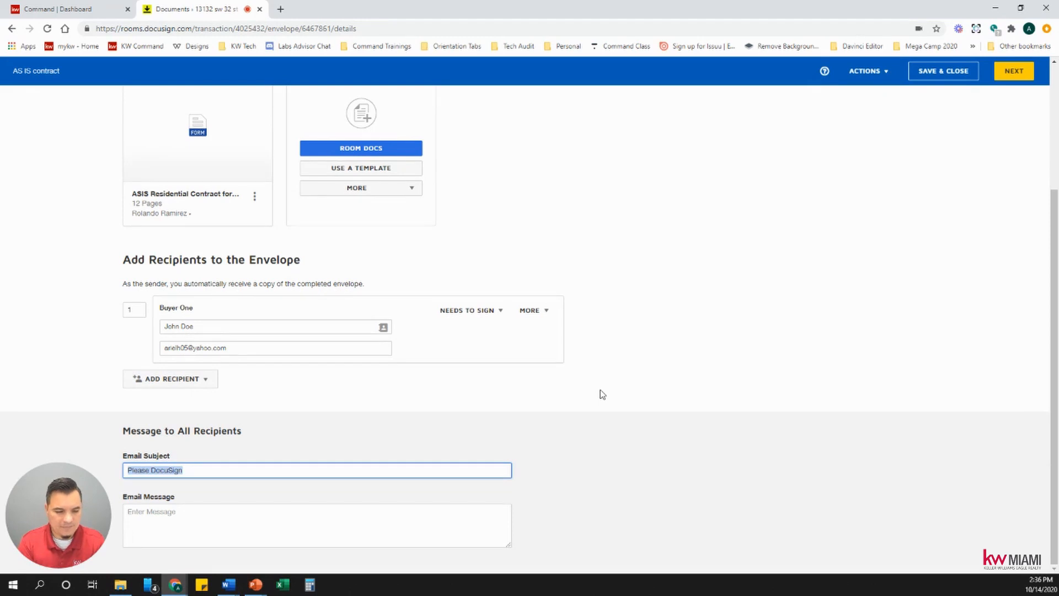
text(Pleas)
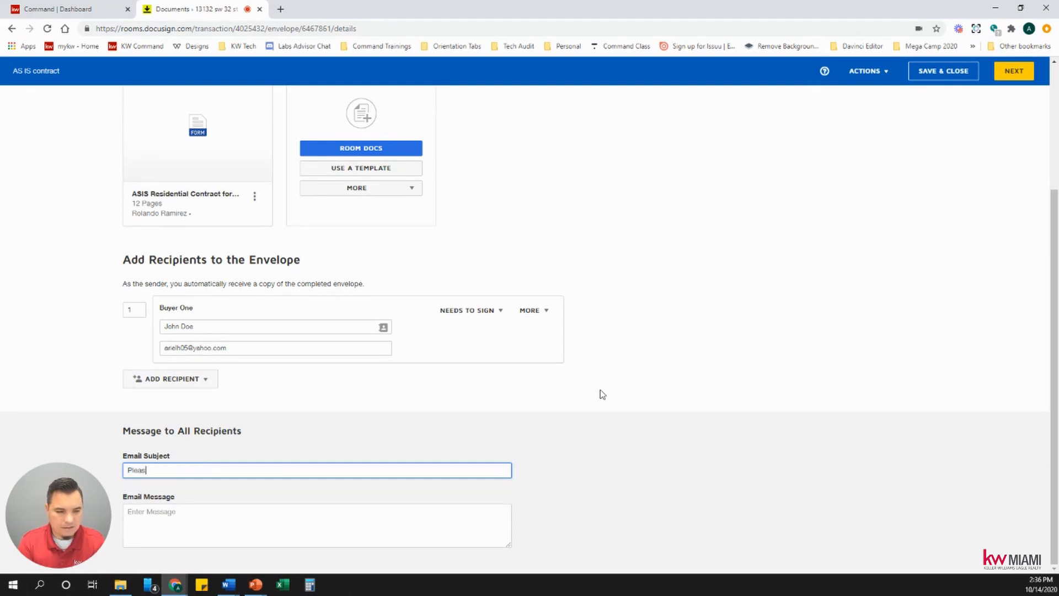
text(e Sign Contract)
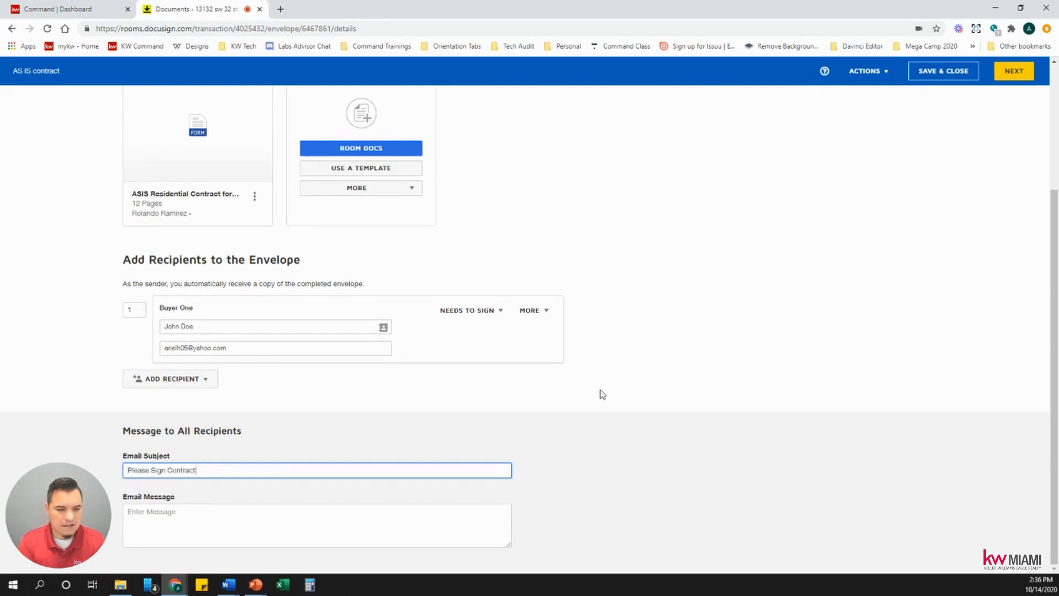
Write the email message: buyer greeting and "Please review the contract and sign as soon as possible so we can forward it to the listing agent."
click(199, 513)
text(Hi John,)
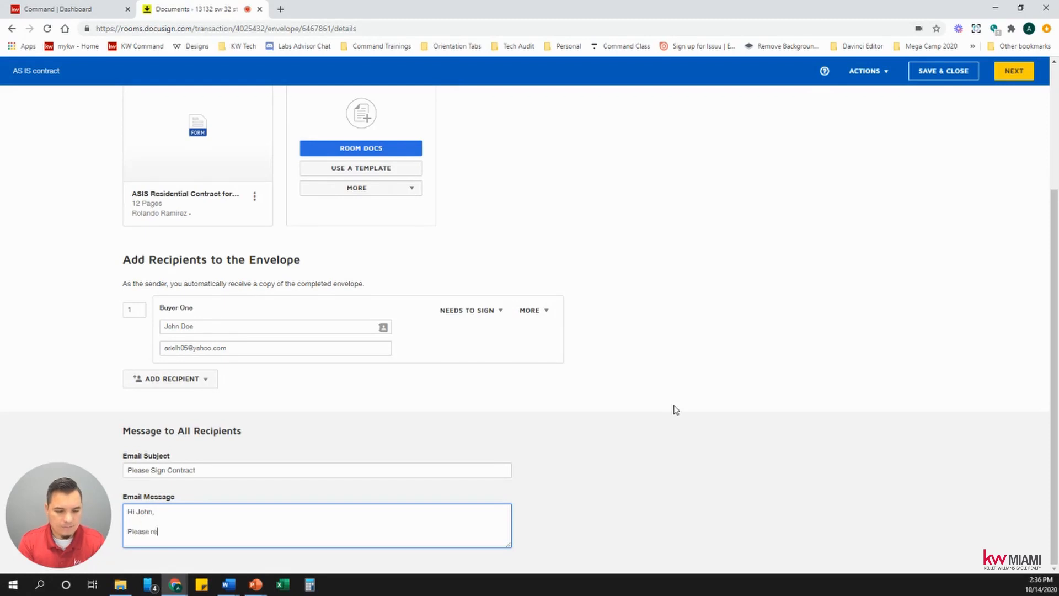
text(w the contract and sign as soon as possible so we c)
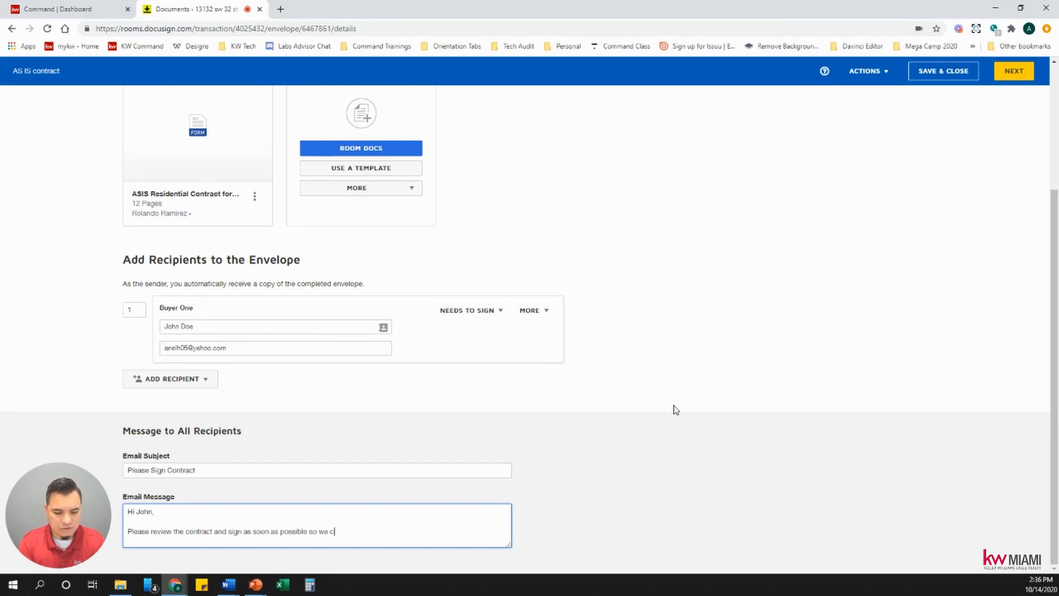
text(to the listin)
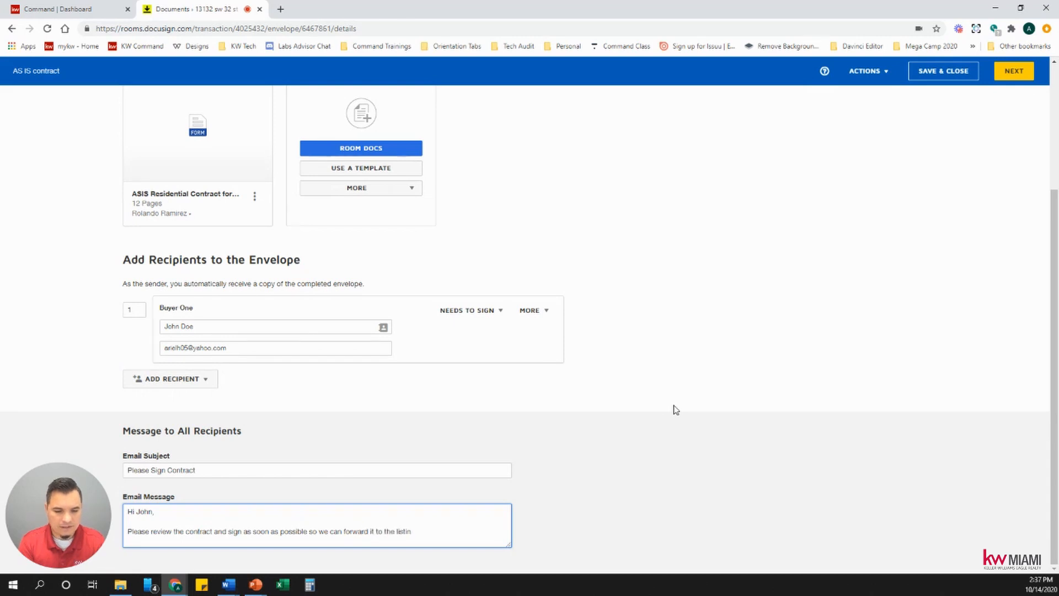
text(g agent.)
key(Return)
key(Return)
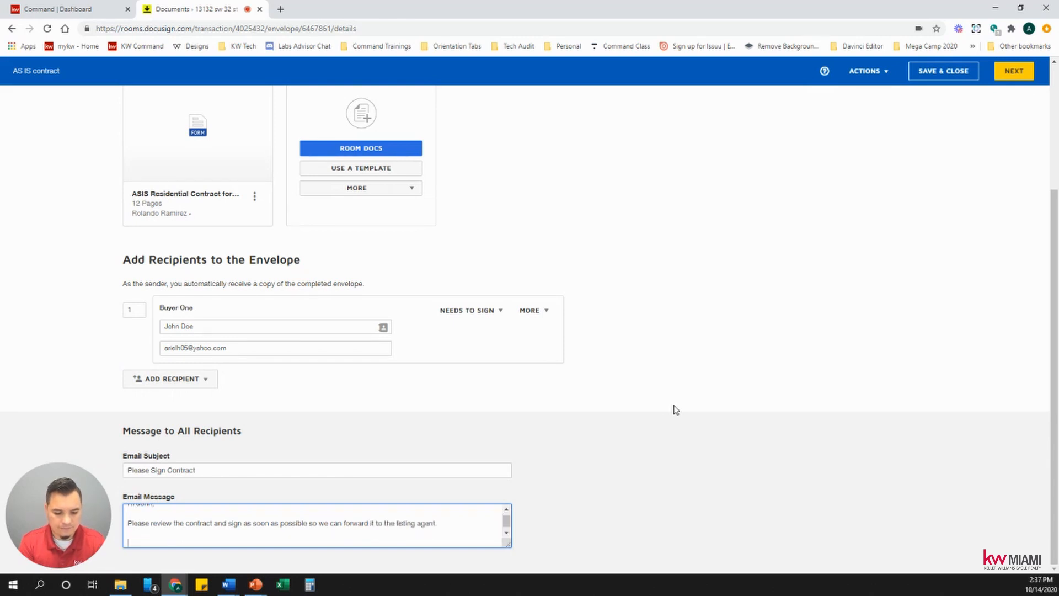
End the email message with "Thanks,", a blank line, the sender's full name, "KW Eagle Realty" and "Realtor" on separate lines
text(Thanks,)
key(Return)
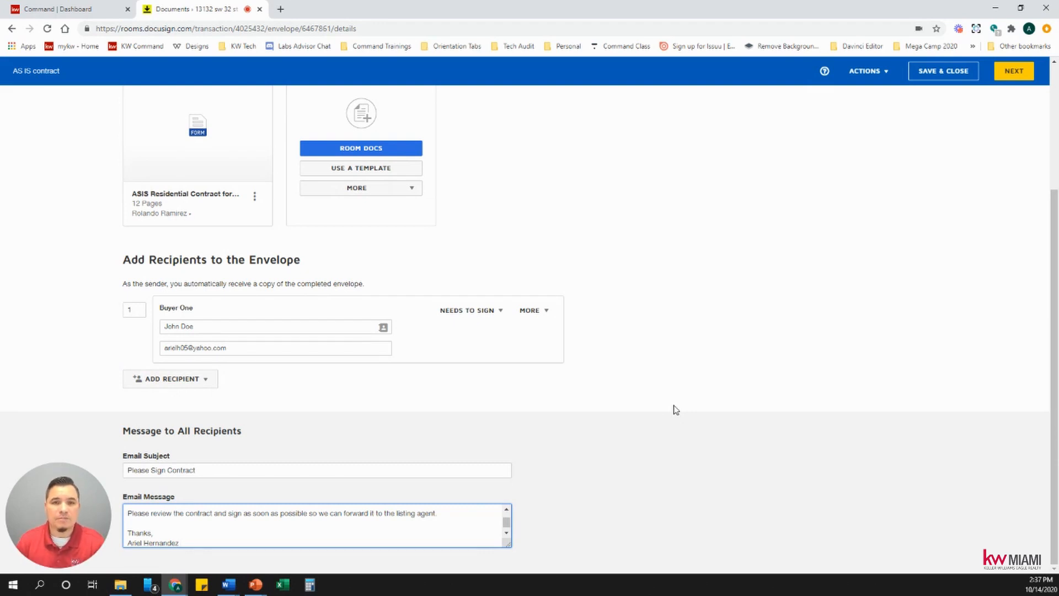
key(Return)
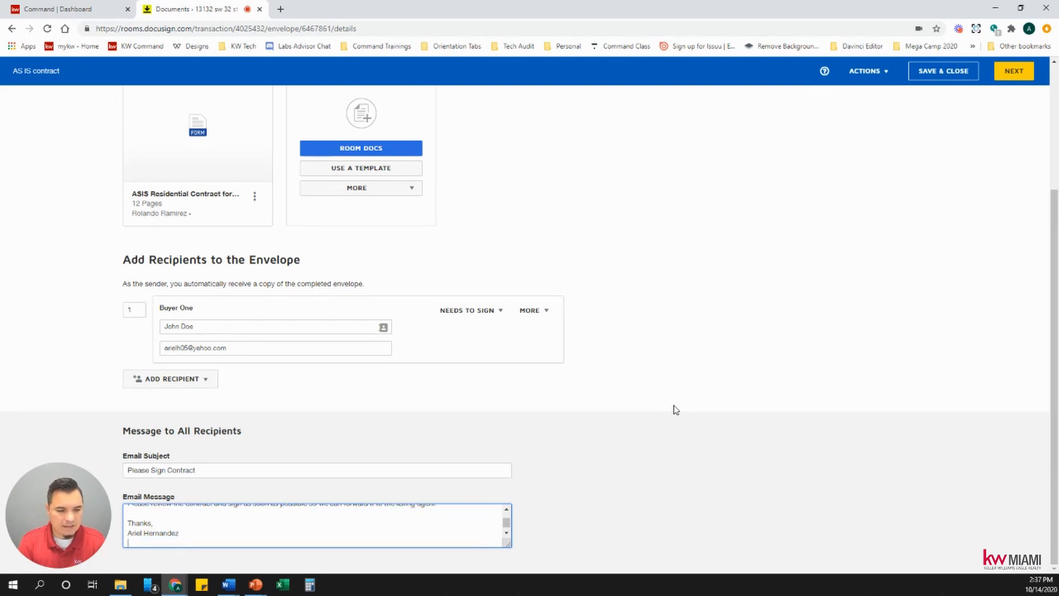
text(KW Eagle R)
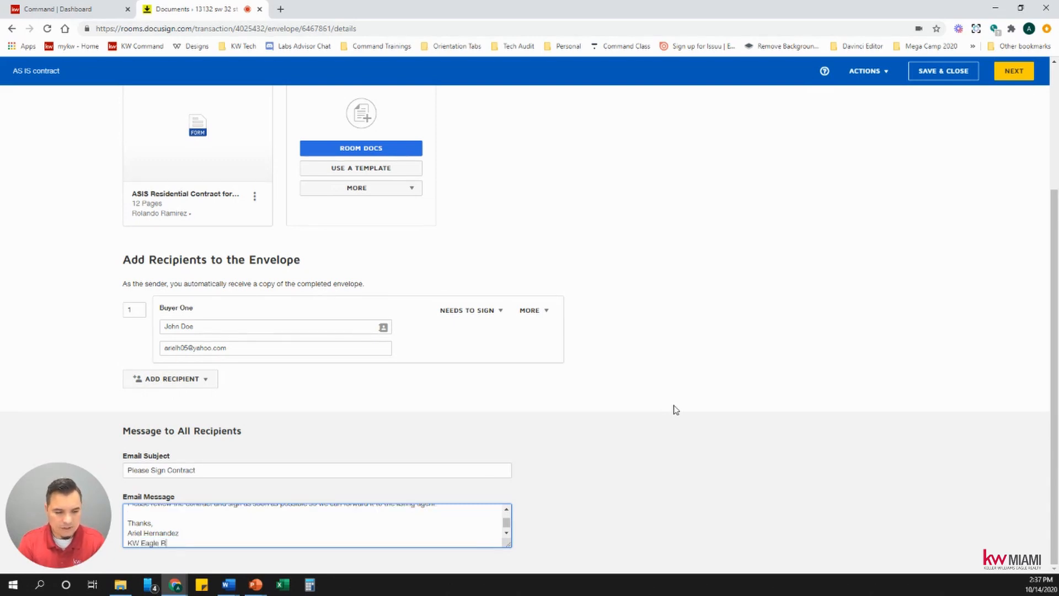
text(eaoty)
key(BackSpace)
key(BackSpace)
key(BackSpace)
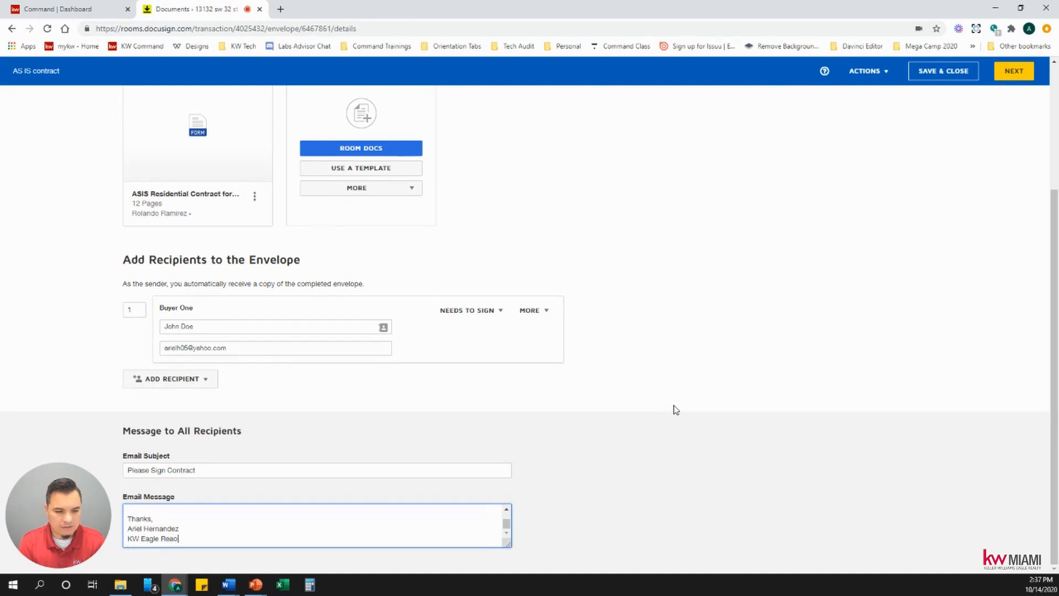
key(Return)
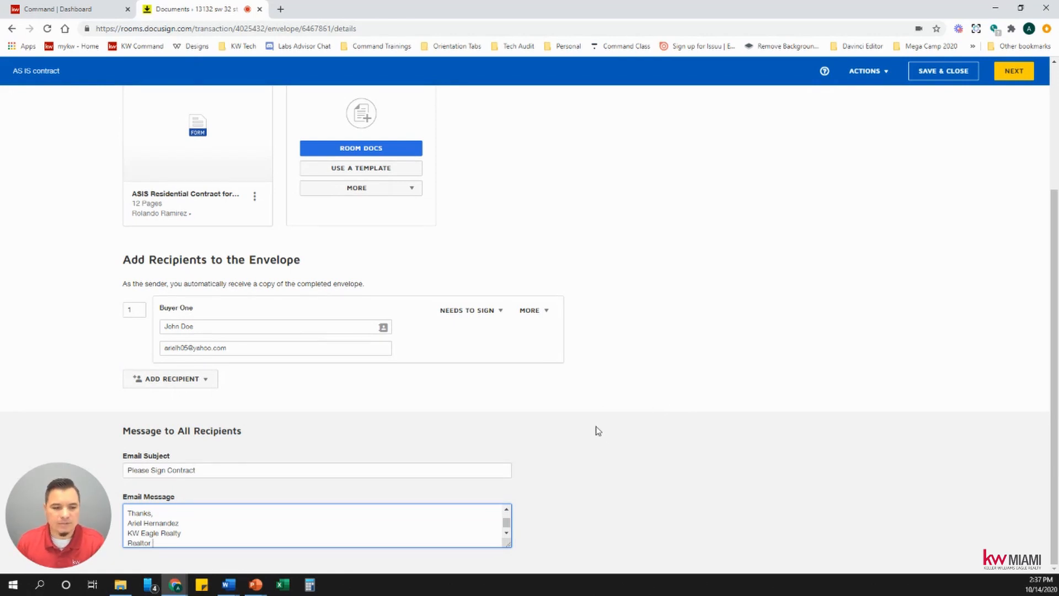
key(Return)
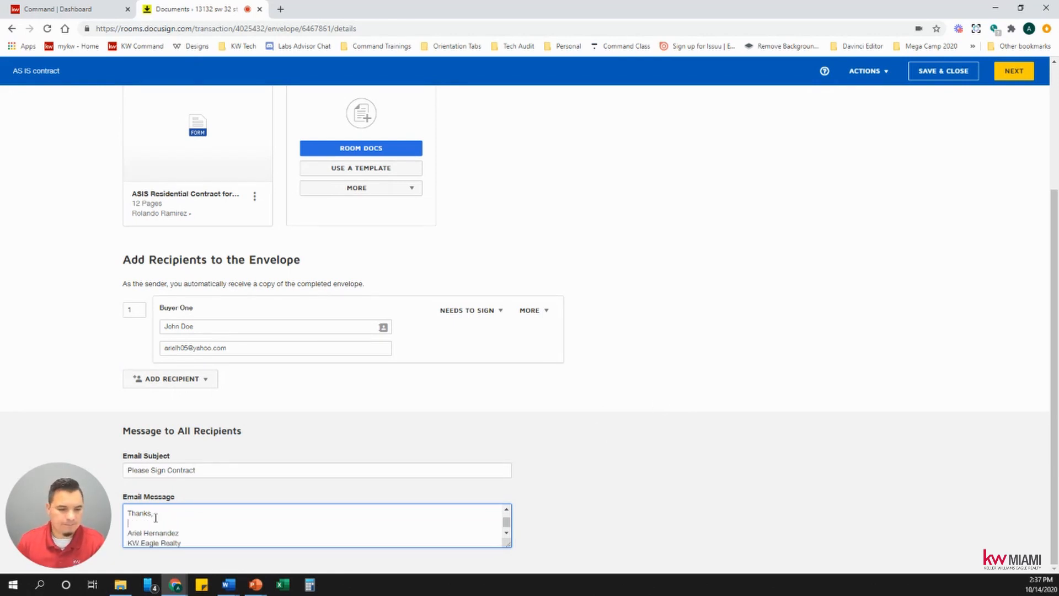
Continue to the envelope's field placement and show the recipients available for field assignment
click(1018, 74)
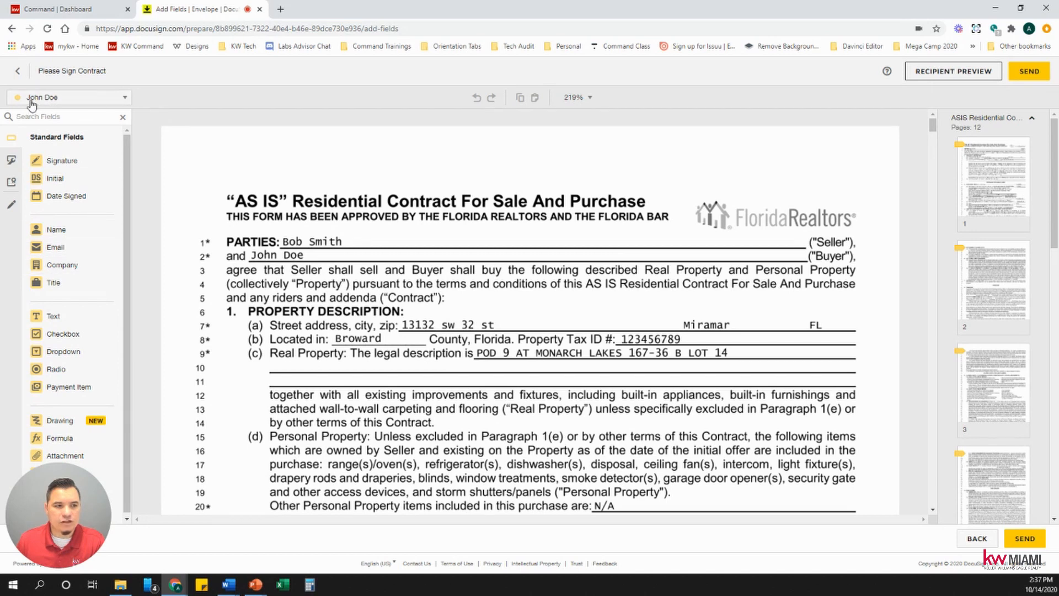
click(70, 102)
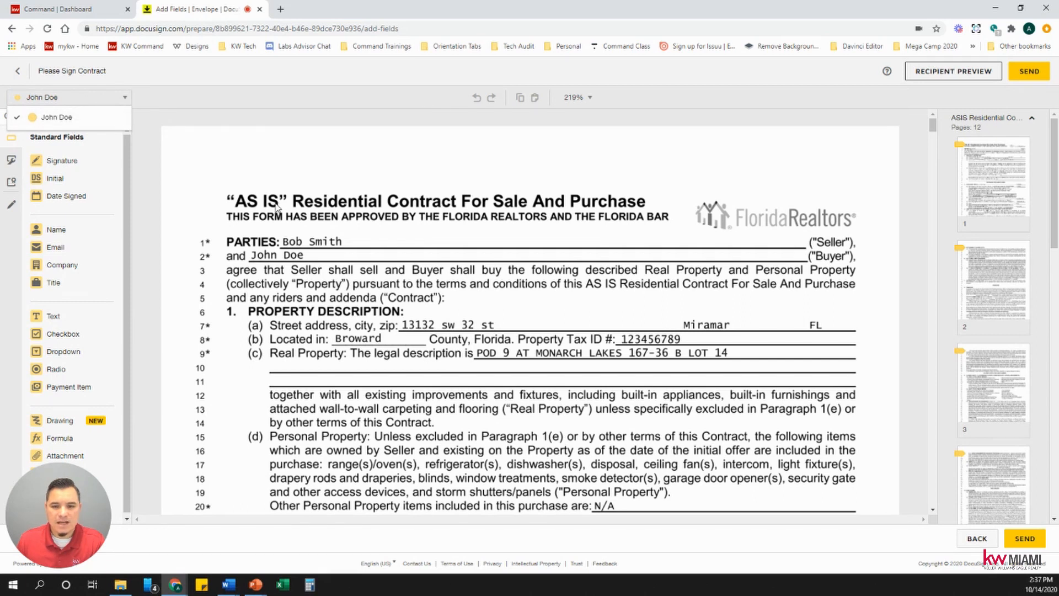
Check the buyer's pre-placed initial, signature and date fields throughout the contract, from page 1 to page 12
scroll(371, 180, down, 2)
scroll(370, 179, down, 6)
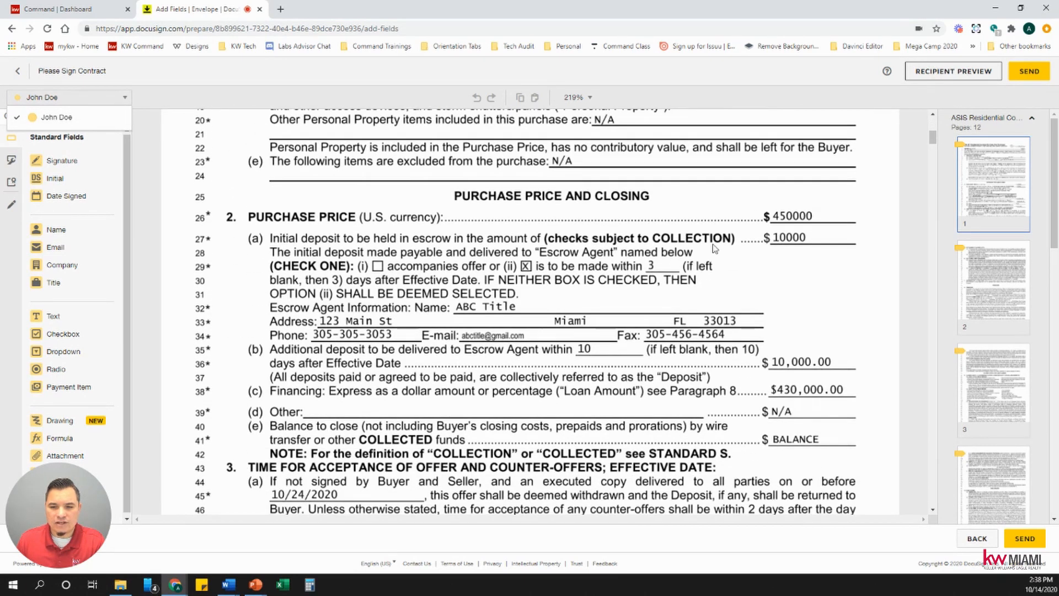
scroll(644, 325, down, 1)
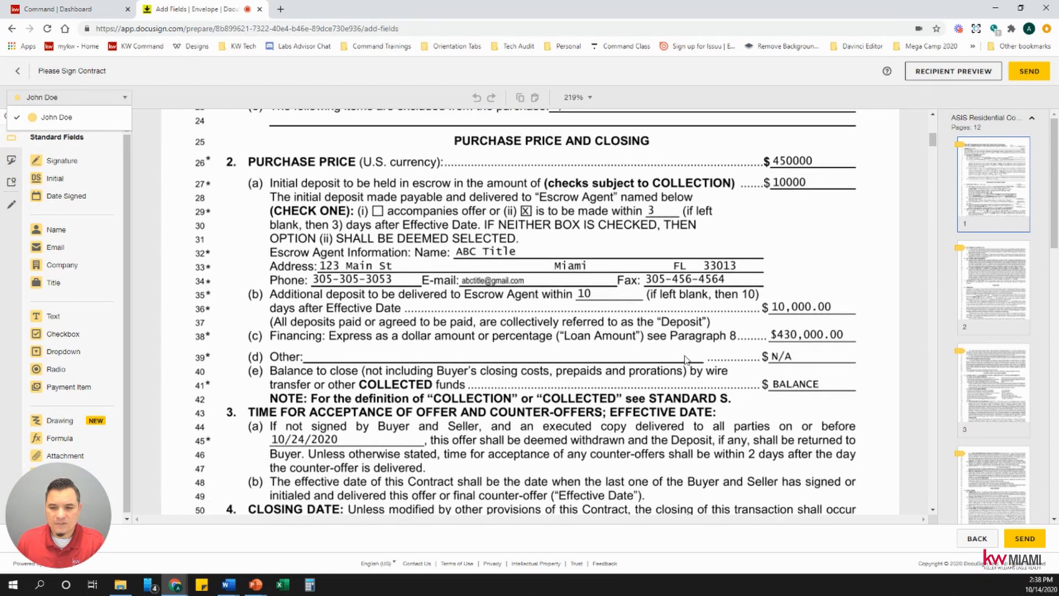
scroll(765, 349, down, 5)
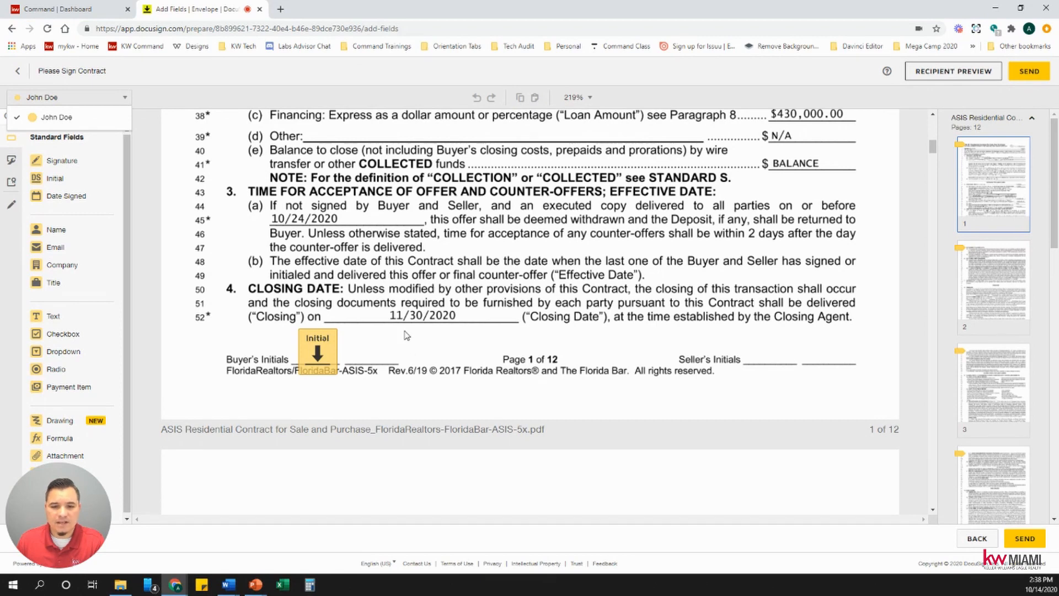
scroll(405, 334, down, 20)
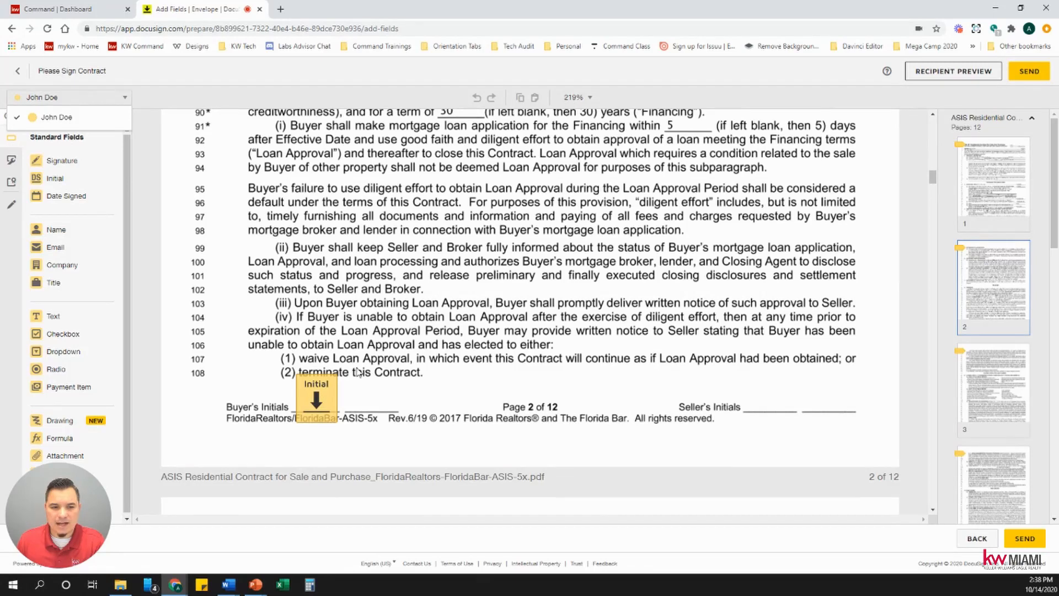
scroll(380, 317, down, 10)
scroll(381, 317, down, 10)
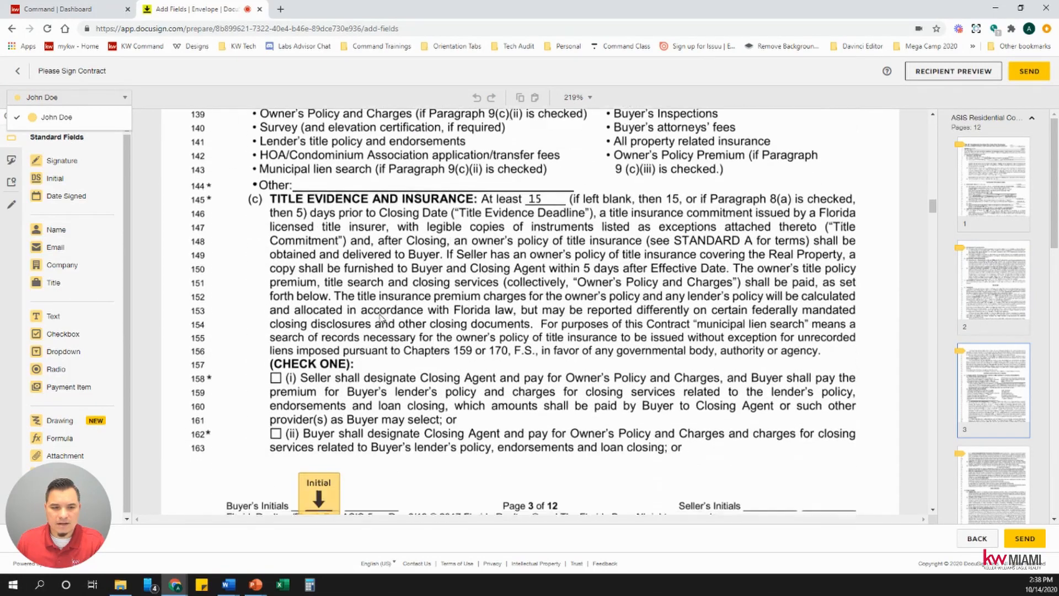
scroll(406, 285, down, 10)
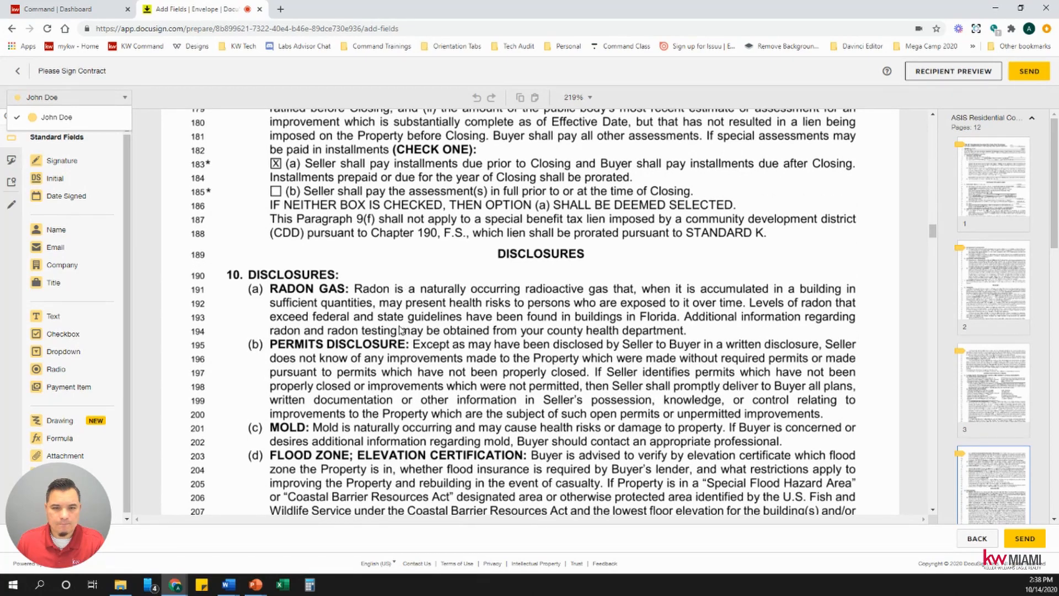
scroll(401, 330, up, 4)
scroll(400, 330, down, 20)
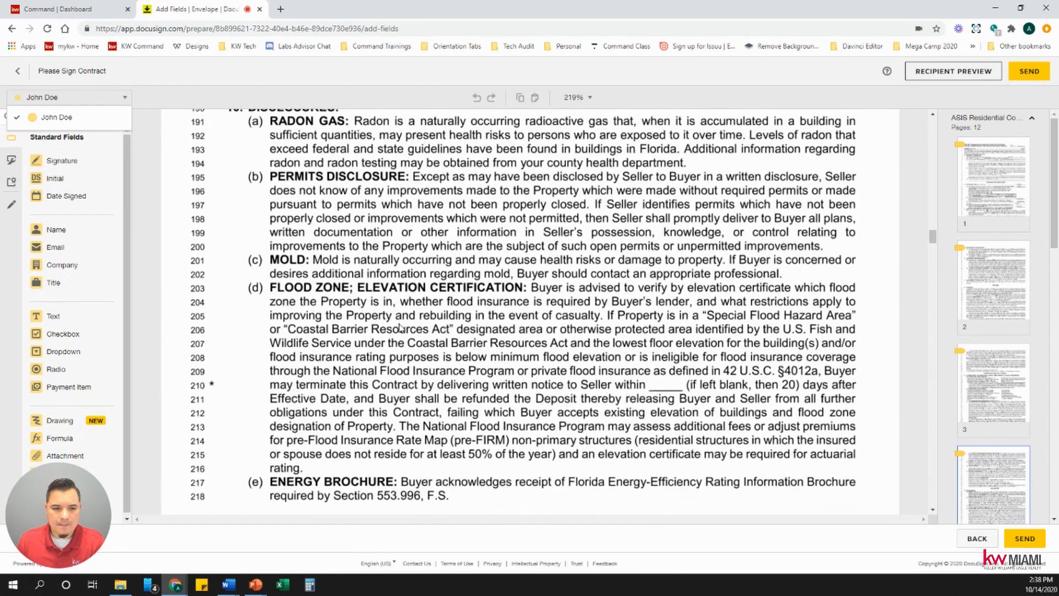
scroll(389, 313, down, 15)
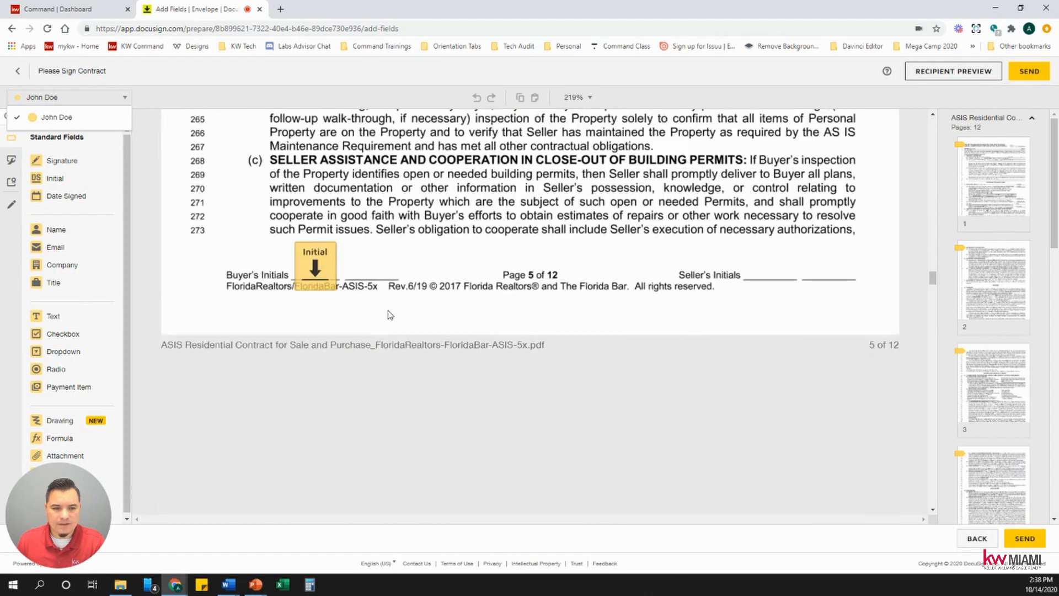
scroll(373, 306, down, 17)
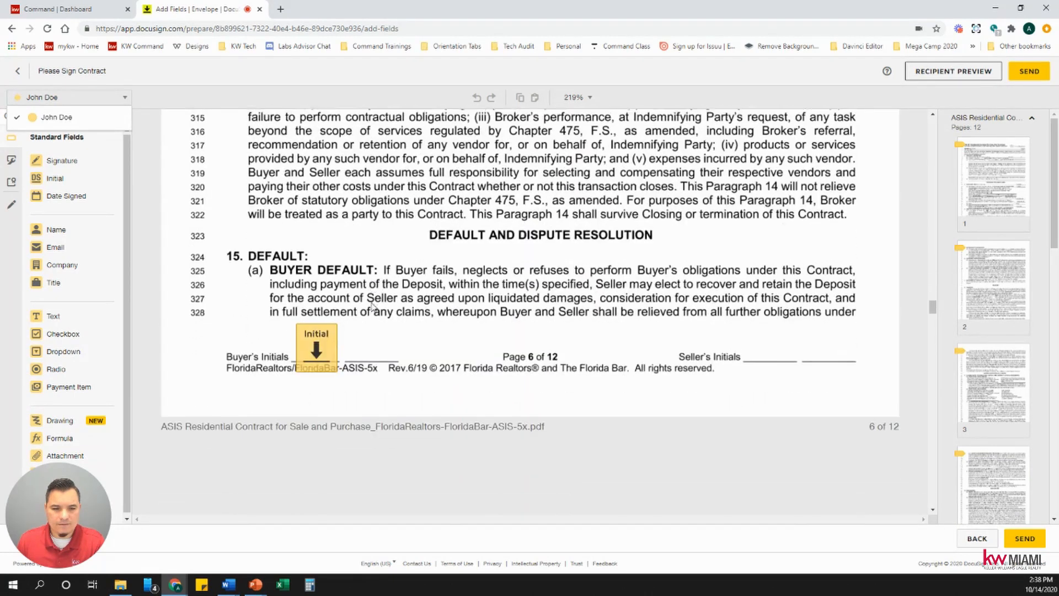
scroll(373, 306, down, 20)
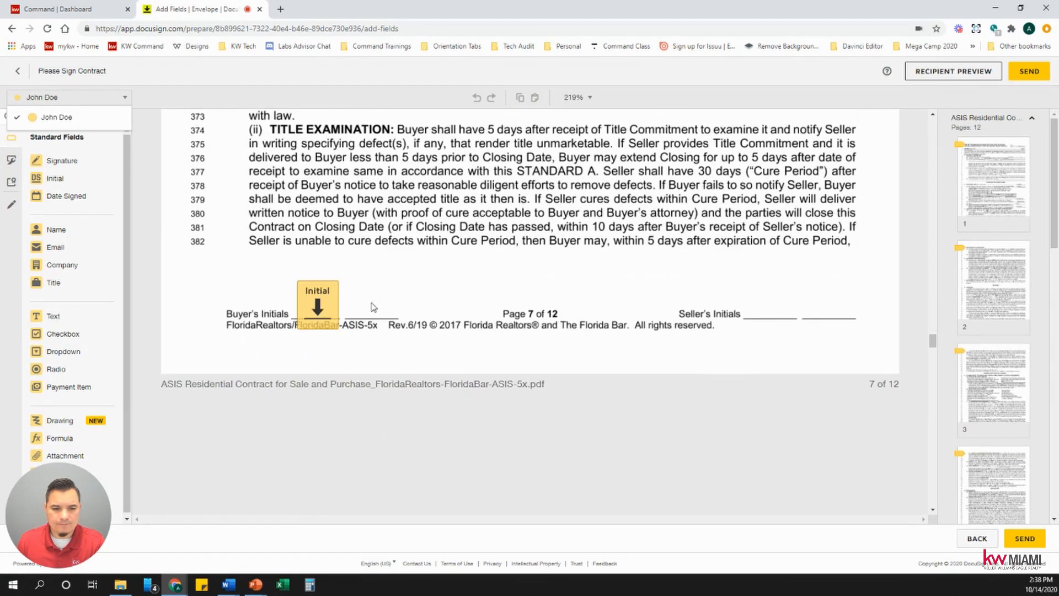
scroll(373, 306, down, 20)
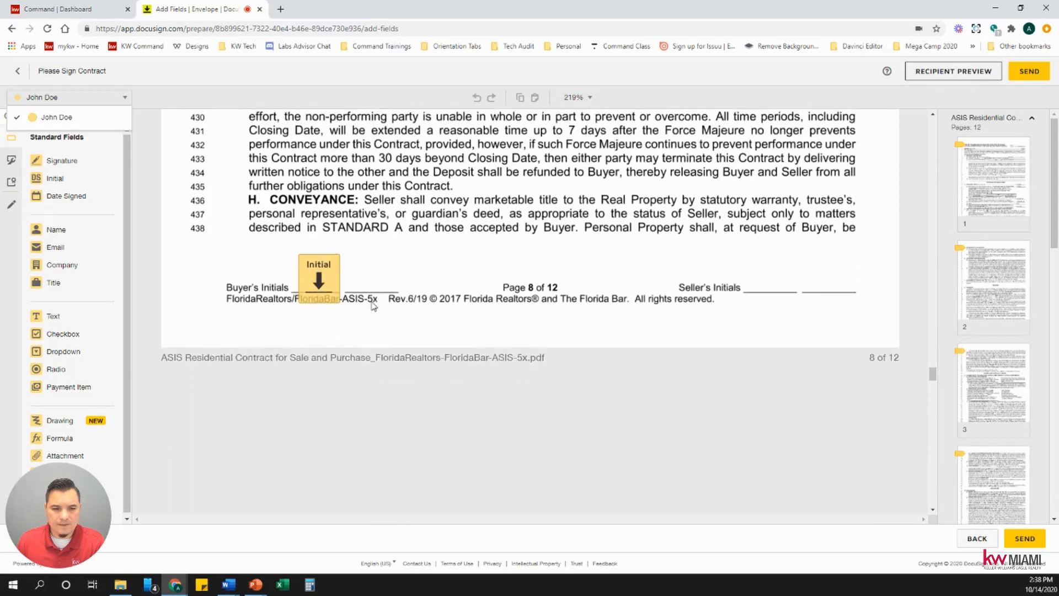
scroll(370, 305, down, 20)
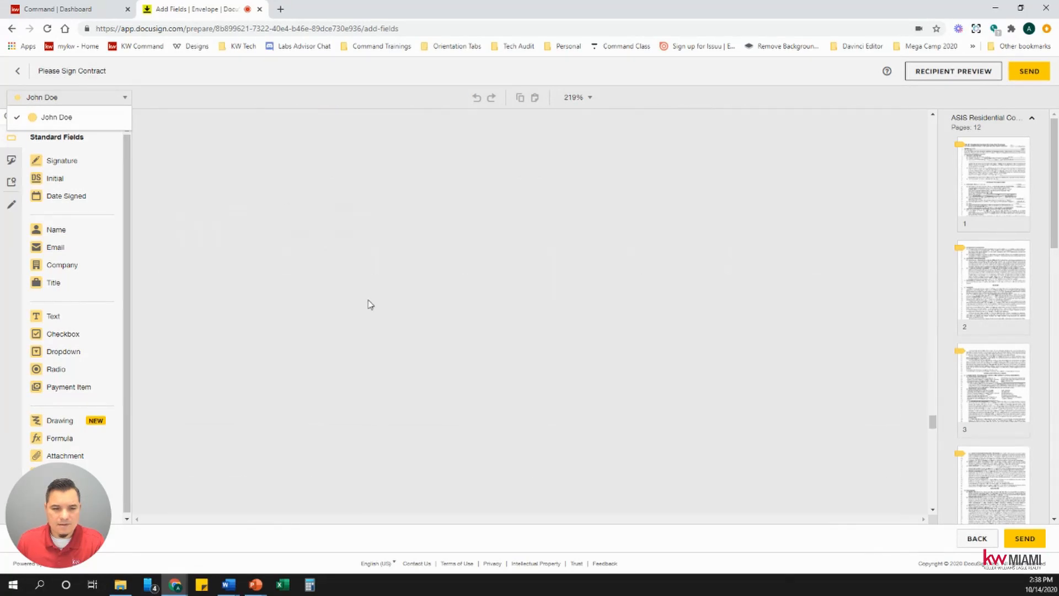
scroll(370, 305, down, 15)
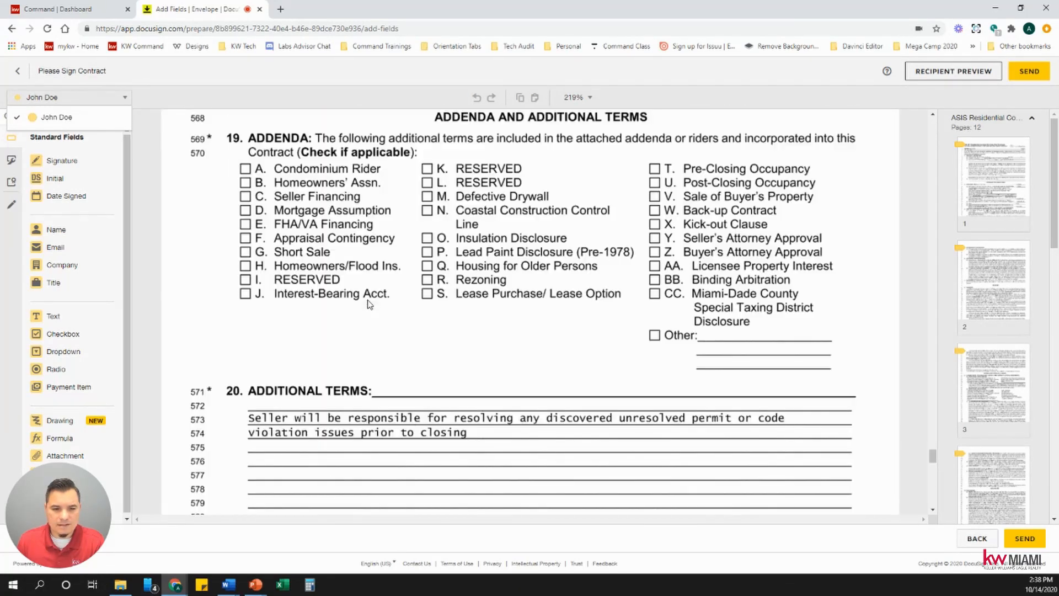
scroll(370, 305, down, 10)
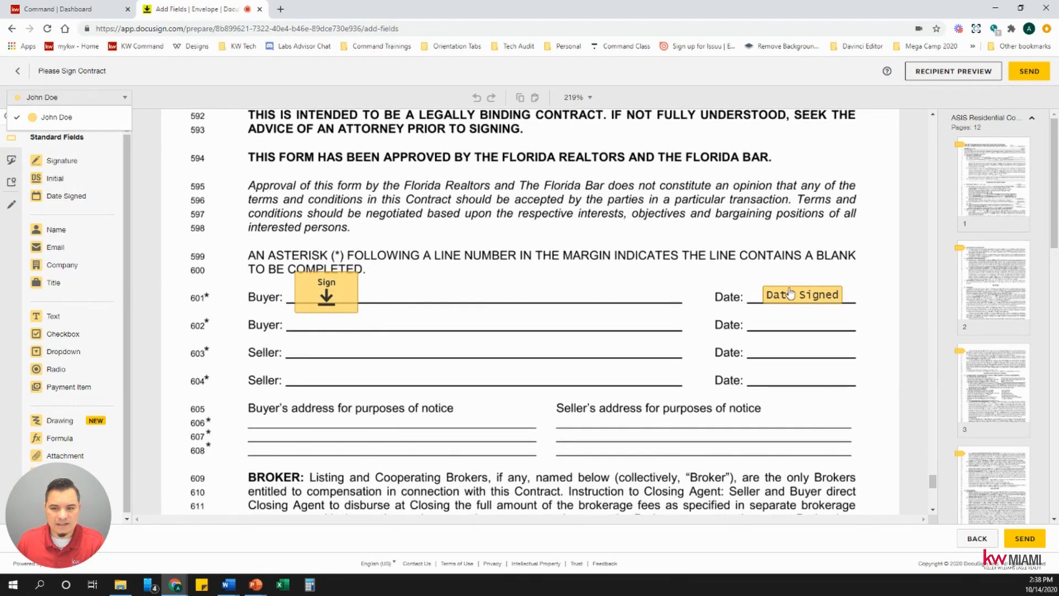
scroll(685, 301, down, 8)
scroll(428, 424, down, 2)
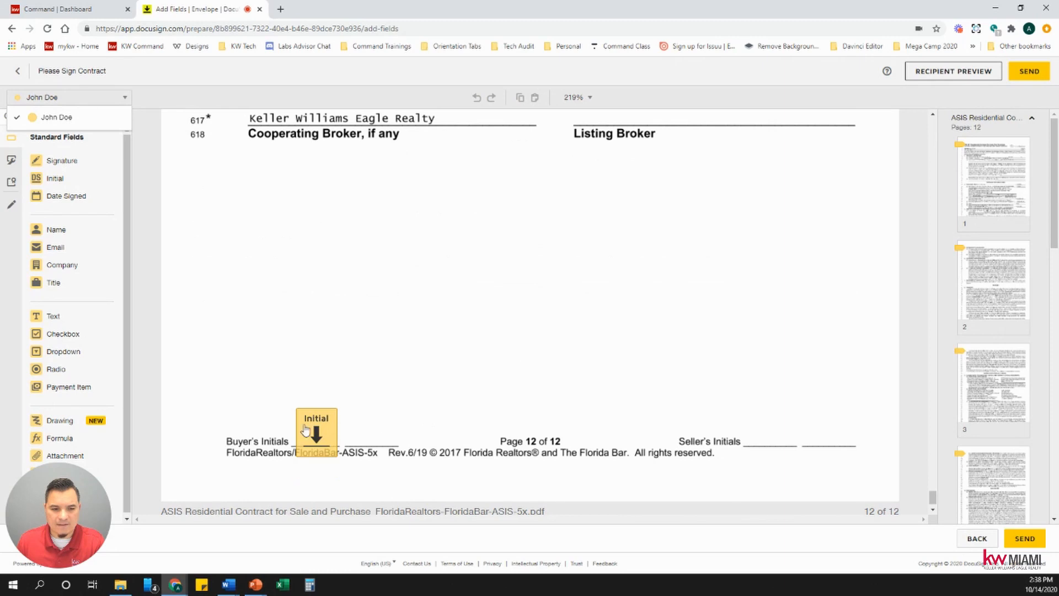
scroll(464, 400, down, 1)
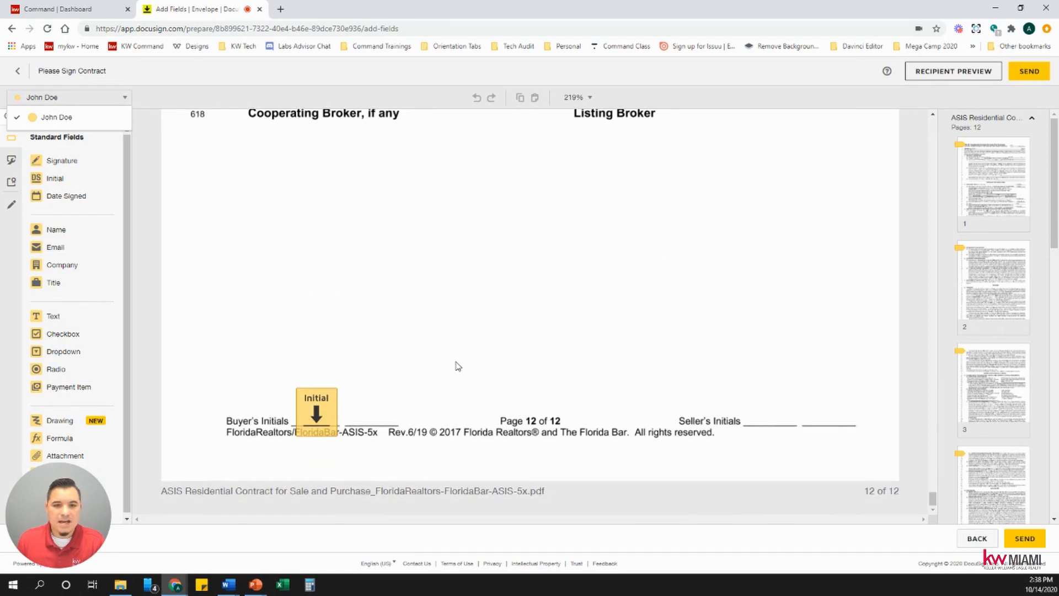
Send the "Please Sign Contract" envelope to the buyer for signature after a last look back over the closing pages
scroll(455, 373, up, 3)
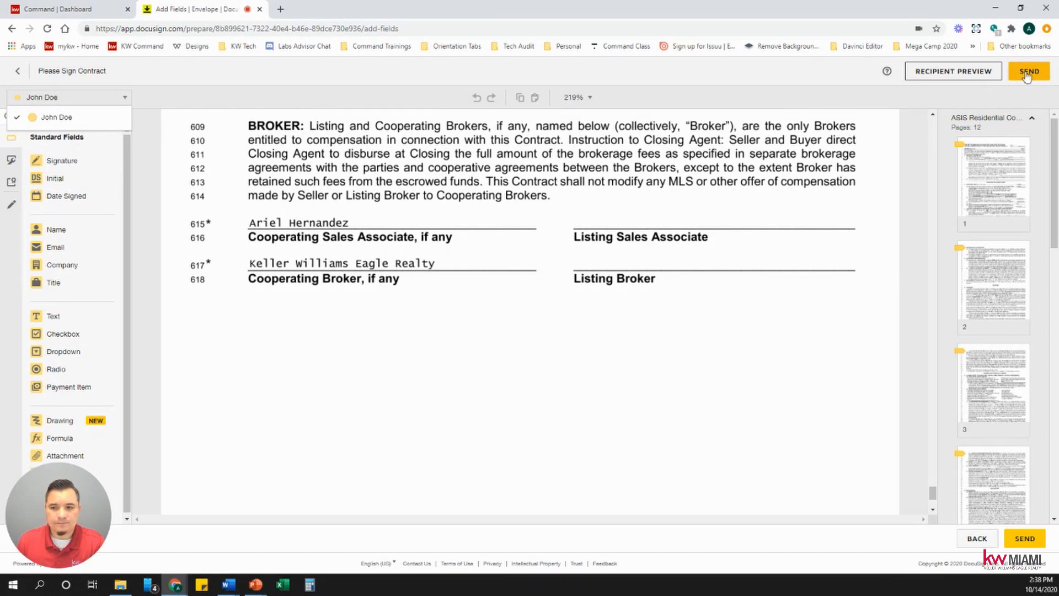
scroll(502, 298, up, 8)
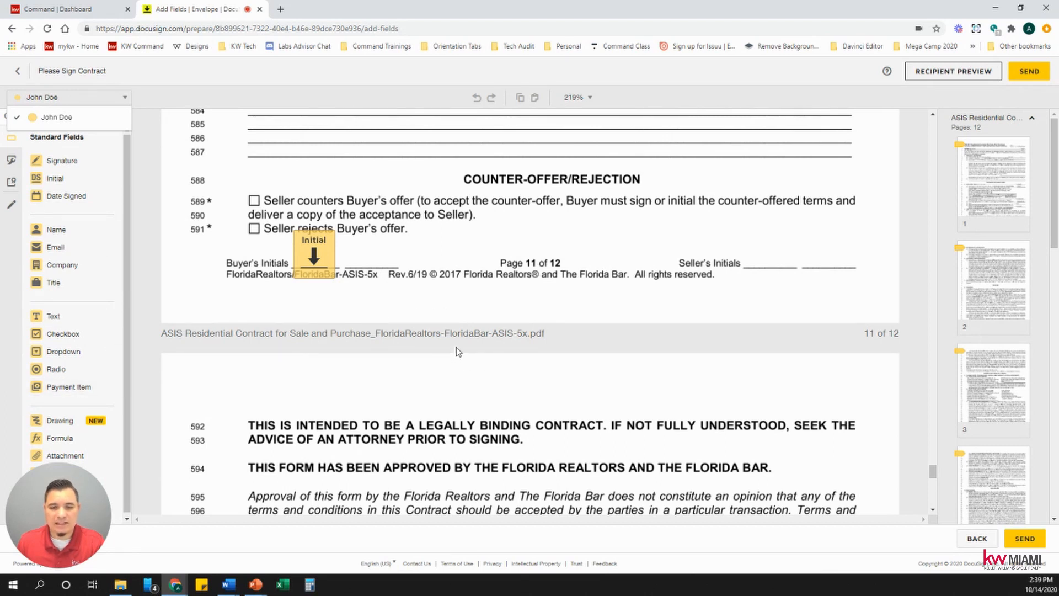
scroll(833, 265, up, 5)
scroll(838, 260, up, 8)
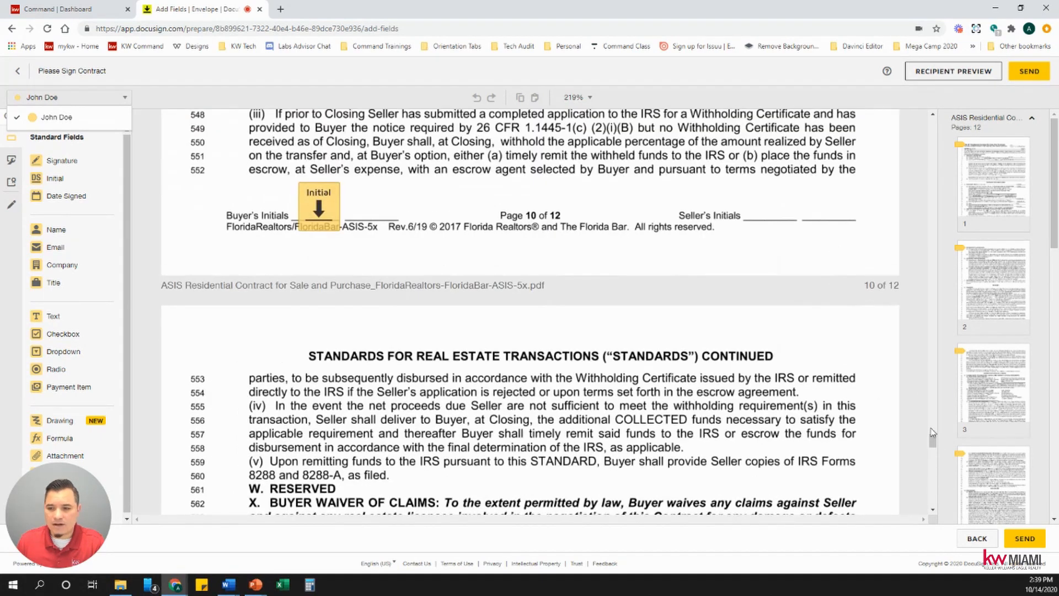
scroll(933, 433, up, 7)
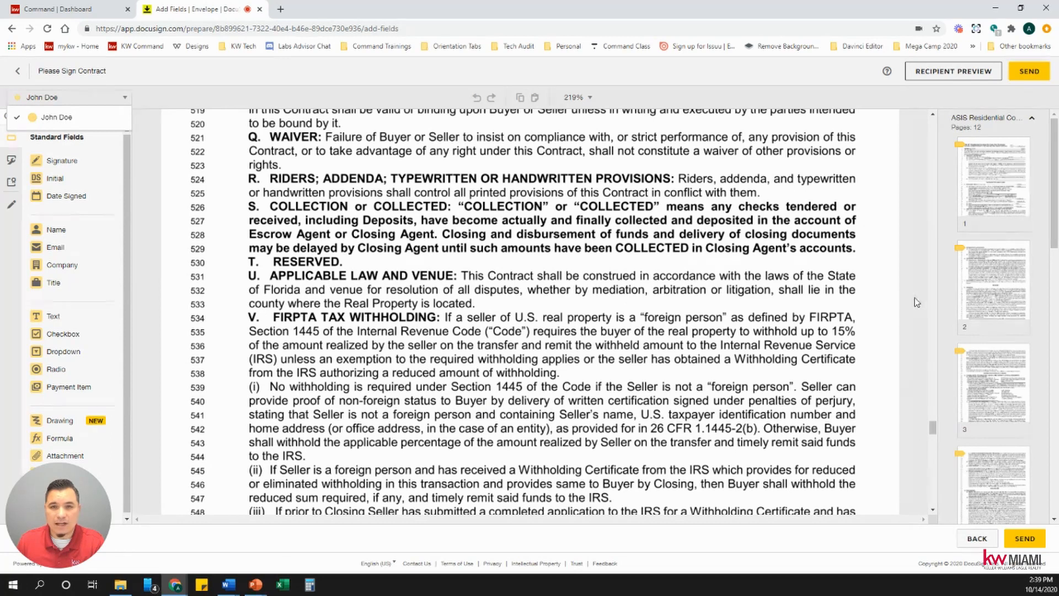
click(1030, 71)
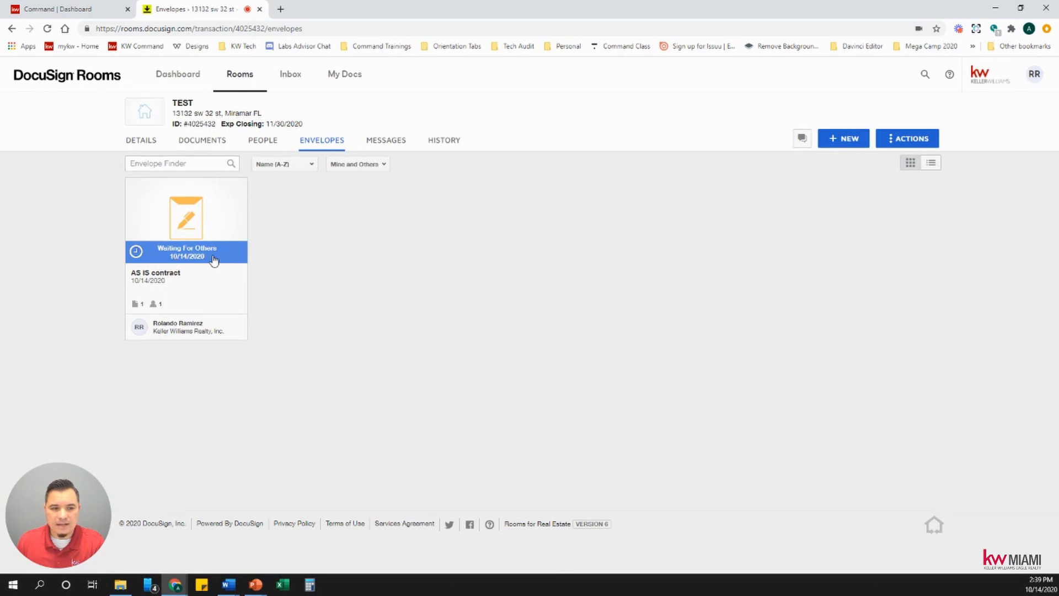
View the sent AS IS contract envelope's details and its additional actions, and close the details
click(190, 237)
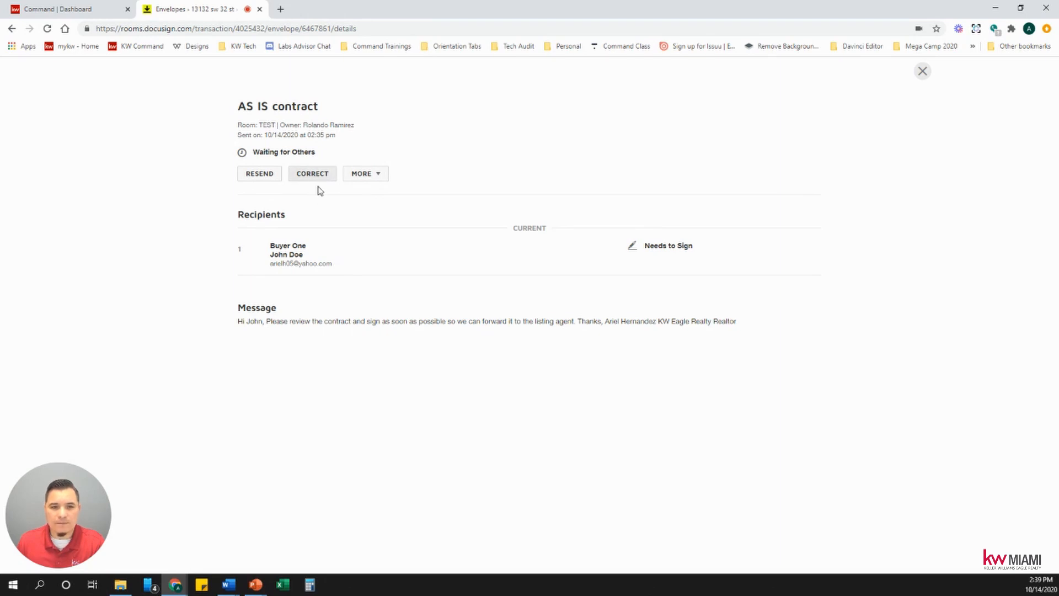
click(381, 173)
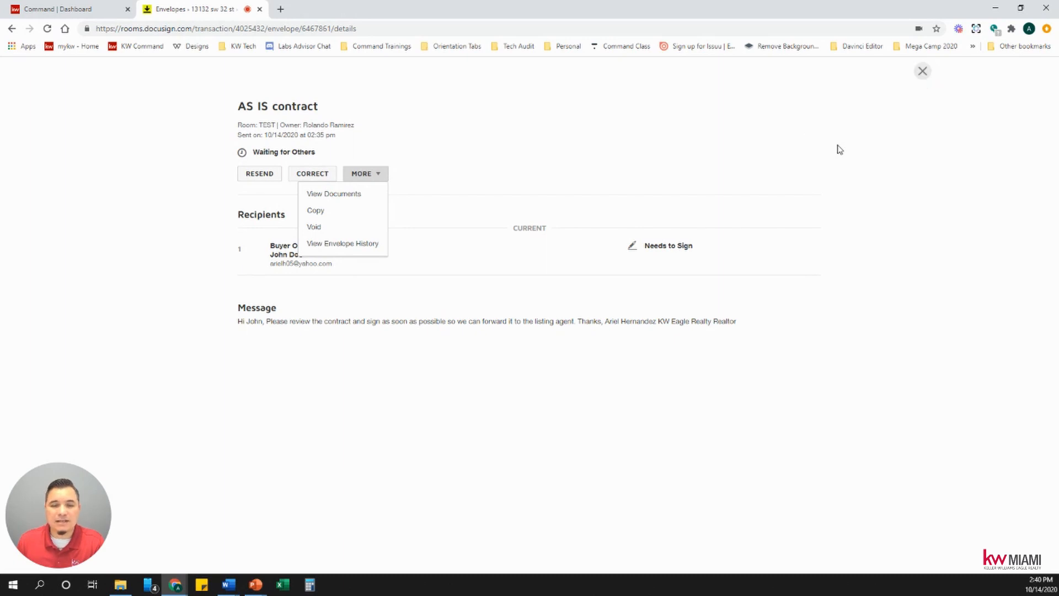
click(923, 72)
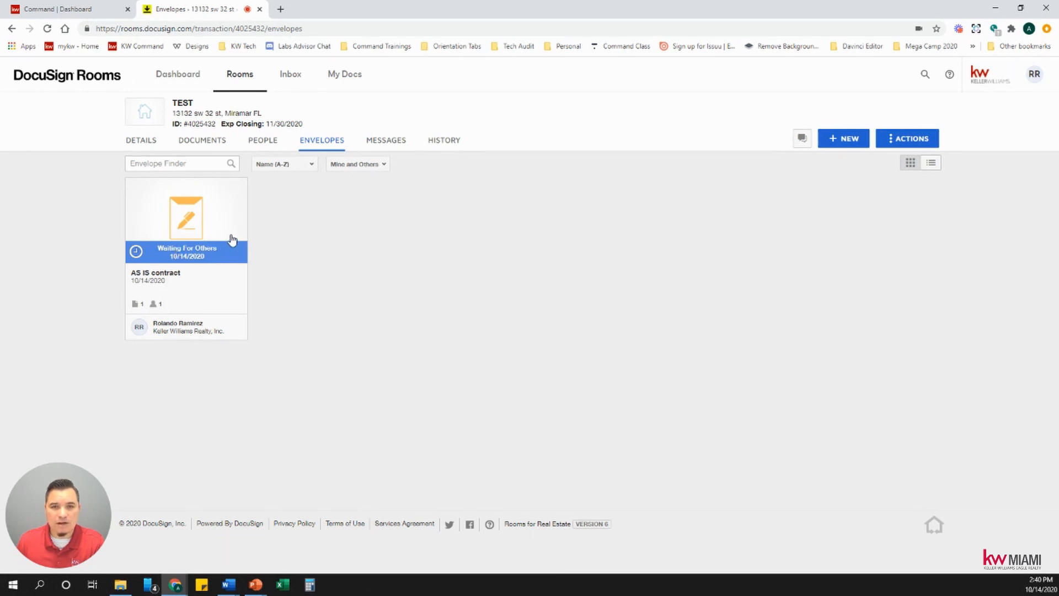
Look at the room's documents, then return to its envelopes and refresh the page to update the signing status
click(196, 141)
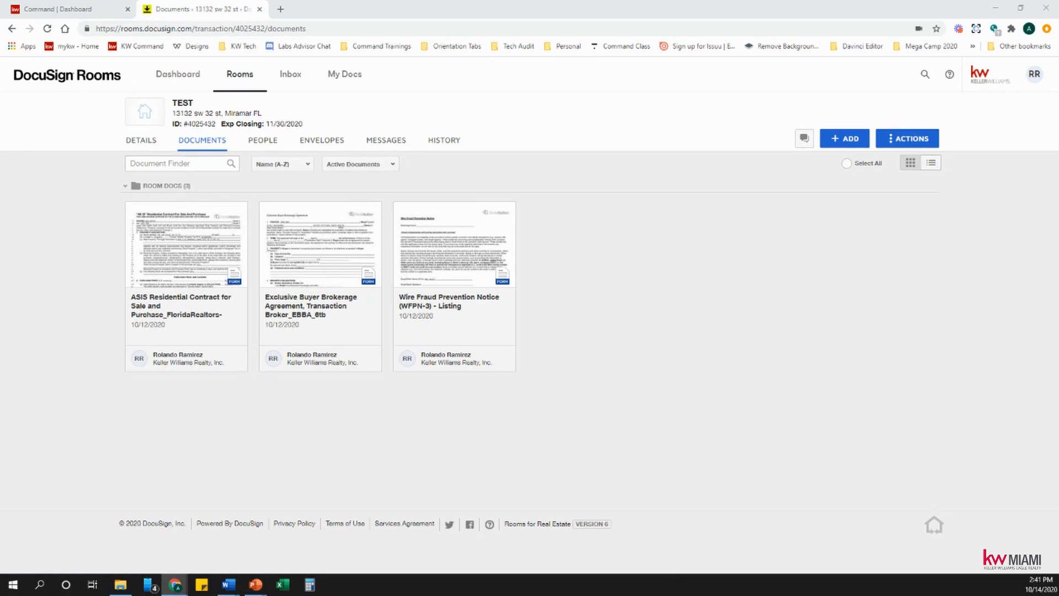
click(309, 144)
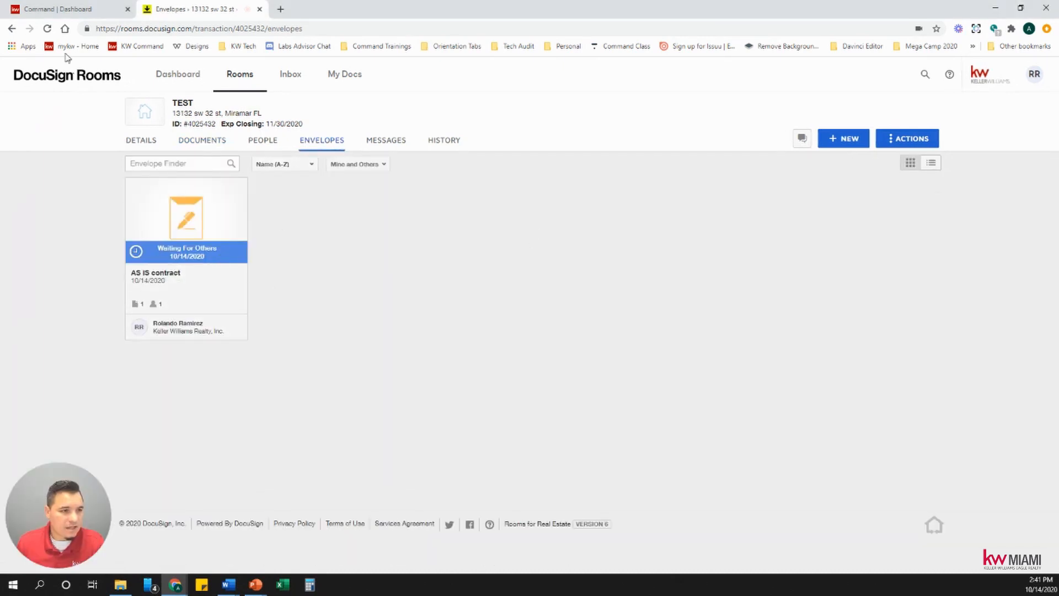
click(48, 30)
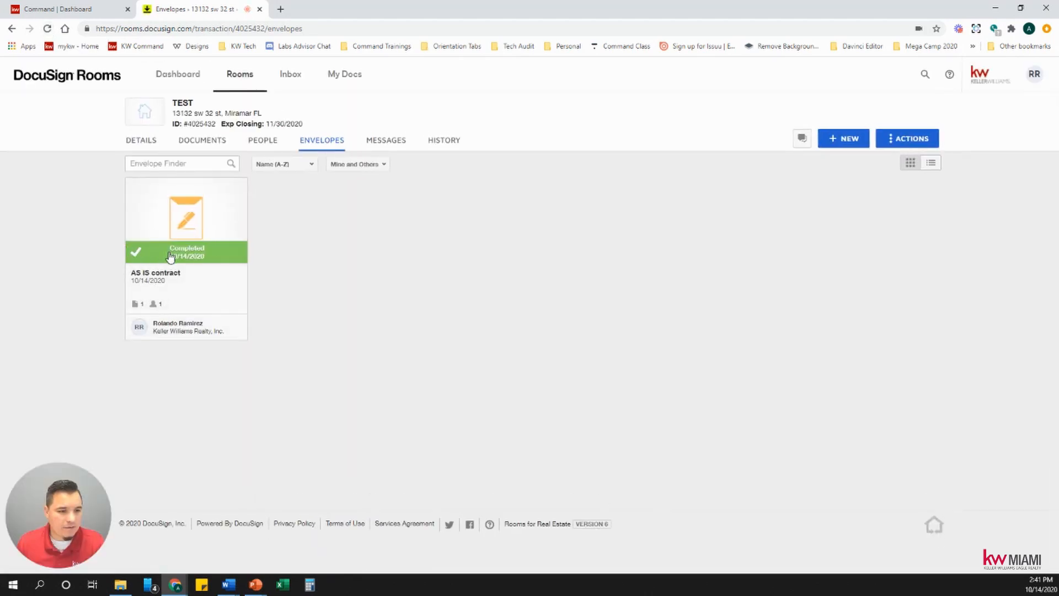
Open the signed ASIS Residential Contract from the room's documents, examine the buyer's initials on page 1, and close it
click(210, 142)
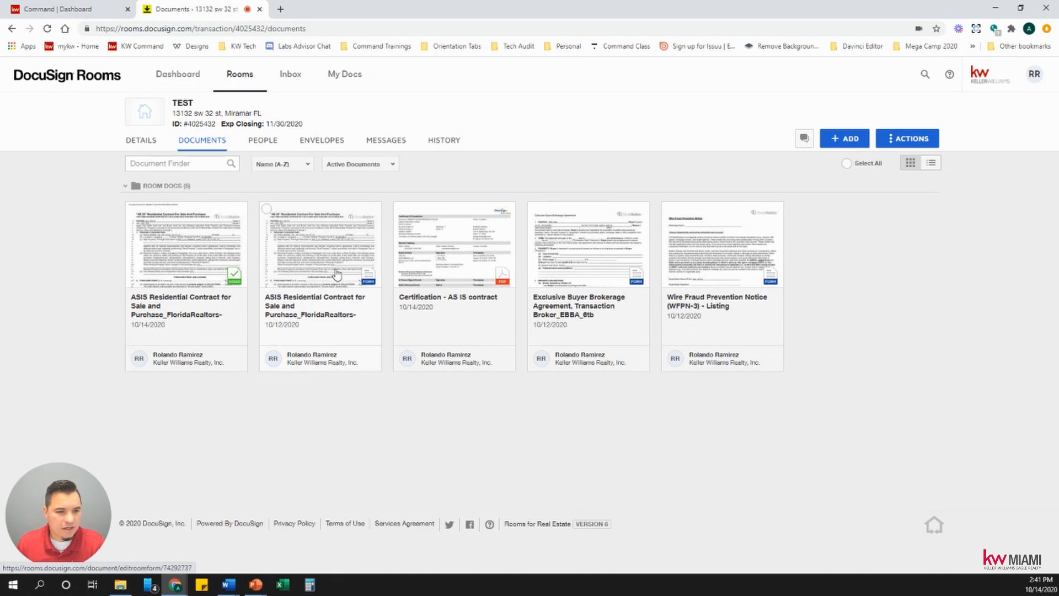
click(195, 234)
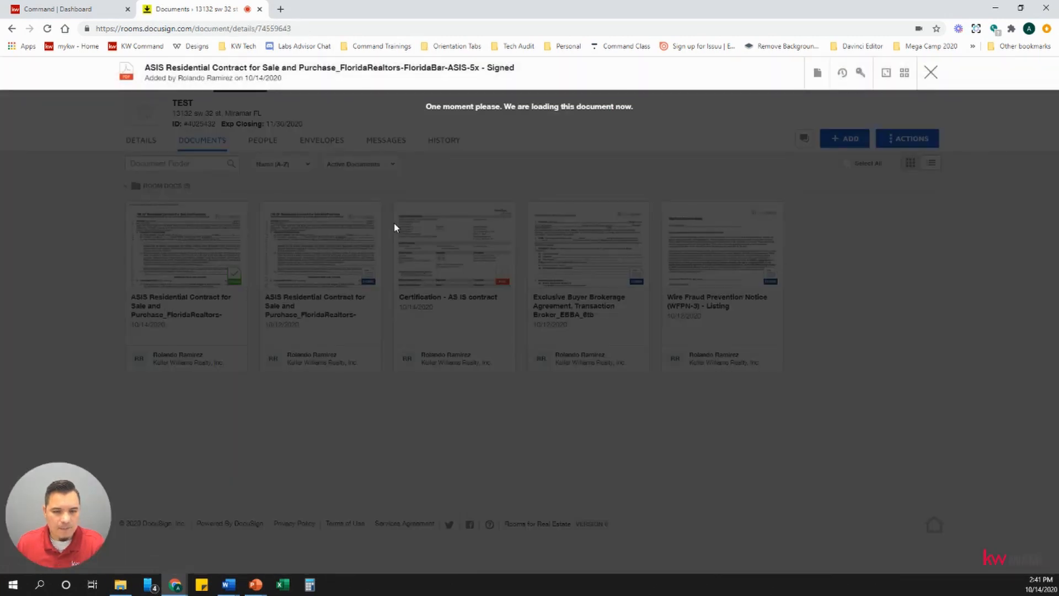
scroll(398, 226, down, 5)
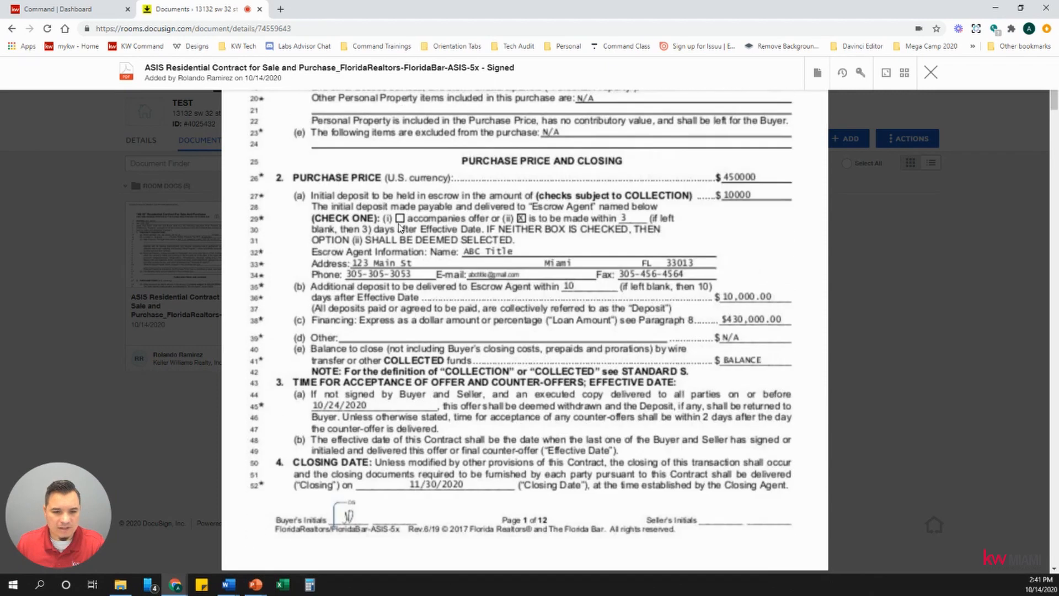
scroll(401, 228, down, 2)
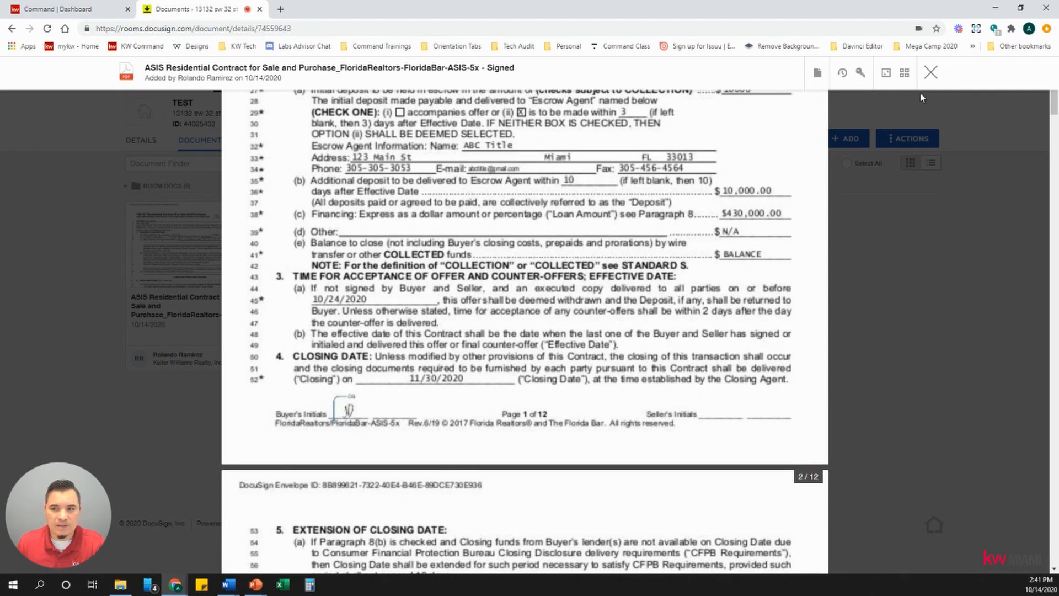
click(931, 72)
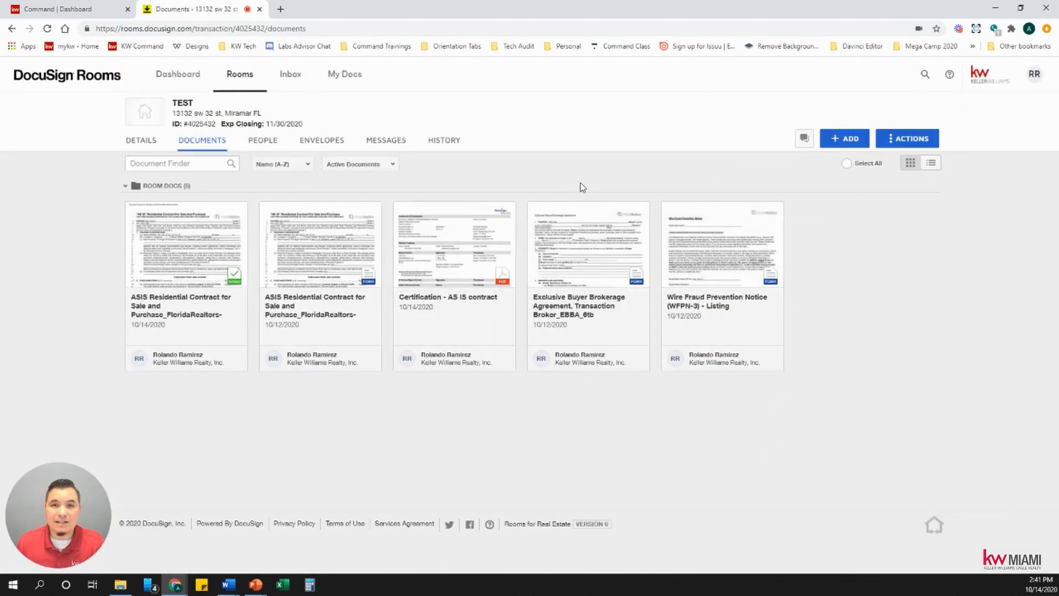